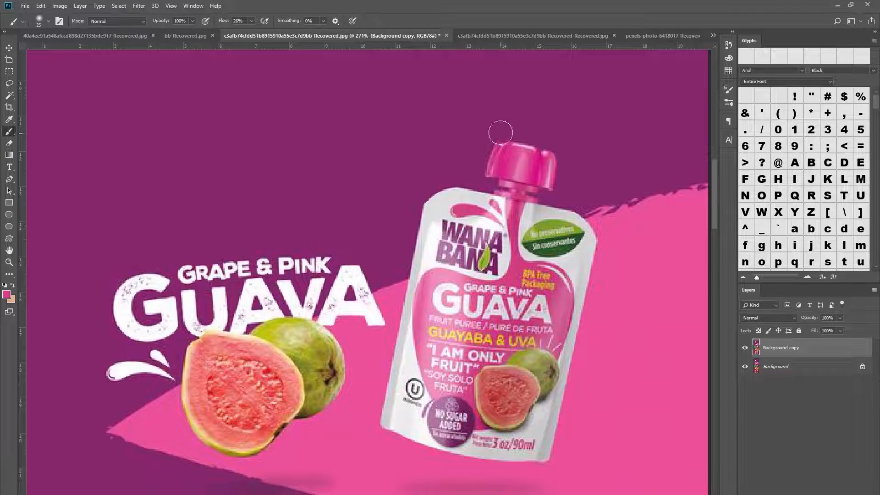
- Paint soft pink brush strokes on the purple background between the WANA BANA logo and the Guava title
{"action": "mouse_move", "coordinate": [369, 97]}
{"action": "left_mouse_down"}
{"action": "mouse_move", "coordinate": [277, 140]}
{"action": "mouse_move", "coordinate": [234, 182]}
{"action": "mouse_move", "coordinate": [272, 205]}
{"action": "mouse_move", "coordinate": [389, 193]}
{"action": "left_mouse_up"}
{"action": "left_click_drag", "start_coordinate": [368, 149], "coordinate": [462, 286]}
{"action": "mouse_move", "coordinate": [367, 211]}
{"action": "left_mouse_down"}
{"action": "mouse_move", "coordinate": [314, 284]}
{"action": "mouse_move", "coordinate": [276, 299]}
{"action": "mouse_move", "coordinate": [374, 324]}
{"action": "mouse_move", "coordinate": [354, 366]}
{"action": "left_mouse_up"}
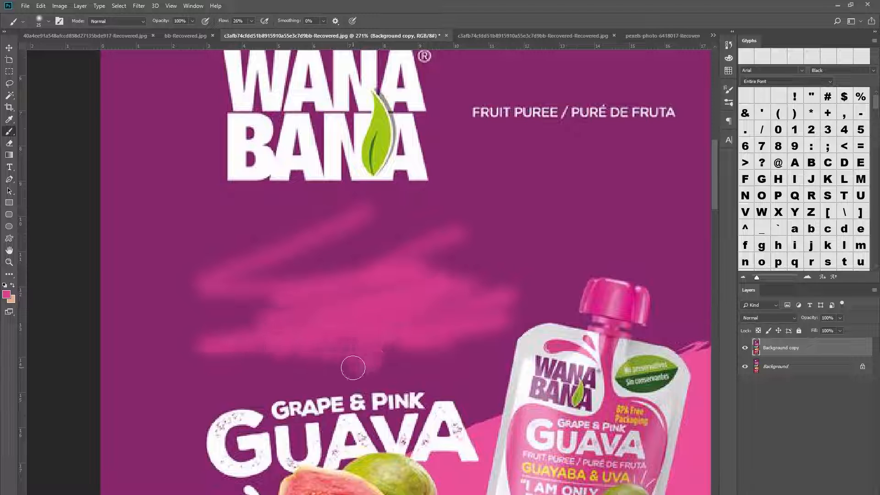
{"action": "mouse_move", "coordinate": [439, 230]}
{"action": "left_mouse_down"}
{"action": "mouse_move", "coordinate": [343, 279]}
{"action": "mouse_move", "coordinate": [349, 299]}
{"action": "mouse_move", "coordinate": [271, 312]}
{"action": "mouse_move", "coordinate": [373, 314]}
{"action": "mouse_move", "coordinate": [380, 270]}
{"action": "mouse_move", "coordinate": [449, 235]}
{"action": "left_mouse_up"}
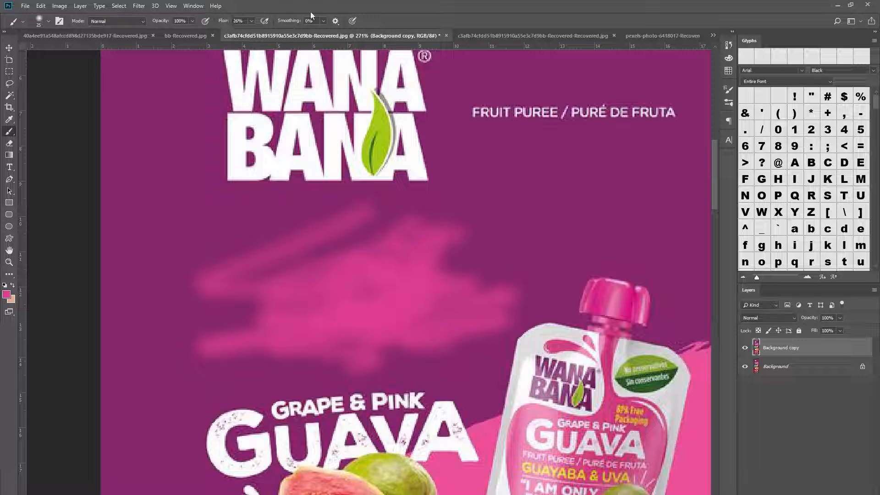
- Set the brush opacity to 24% and paint faint pink strokes below the FRUIT PUREE text
{"action": "left_click", "coordinate": [105, 20]}
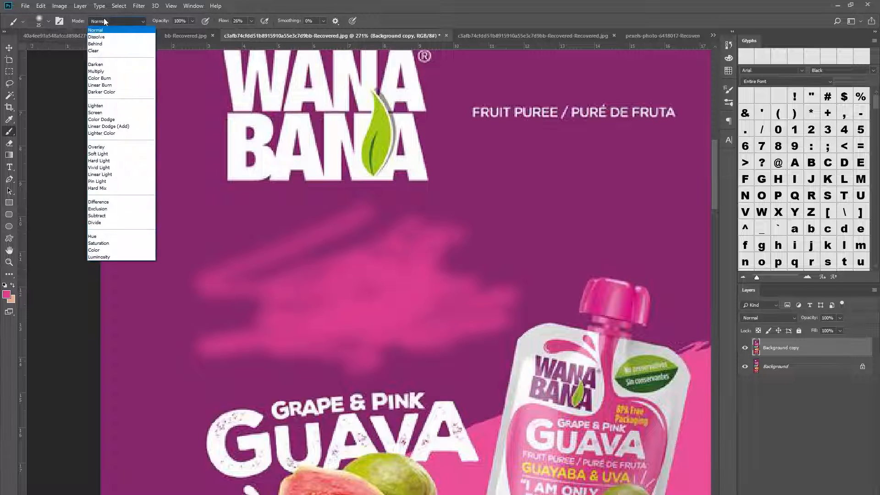
{"action": "left_click", "coordinate": [191, 20]}
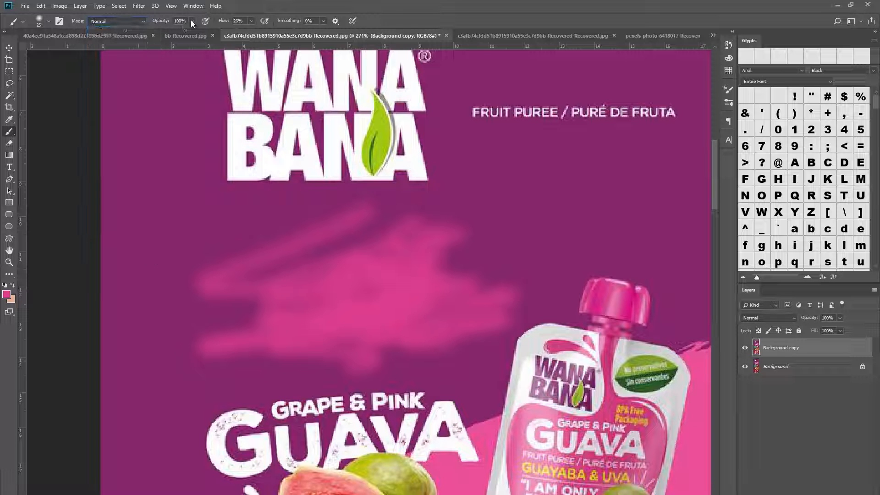
{"action": "left_click", "coordinate": [191, 20]}
{"action": "left_click_drag", "start_coordinate": [162, 32], "coordinate": [160, 33]}
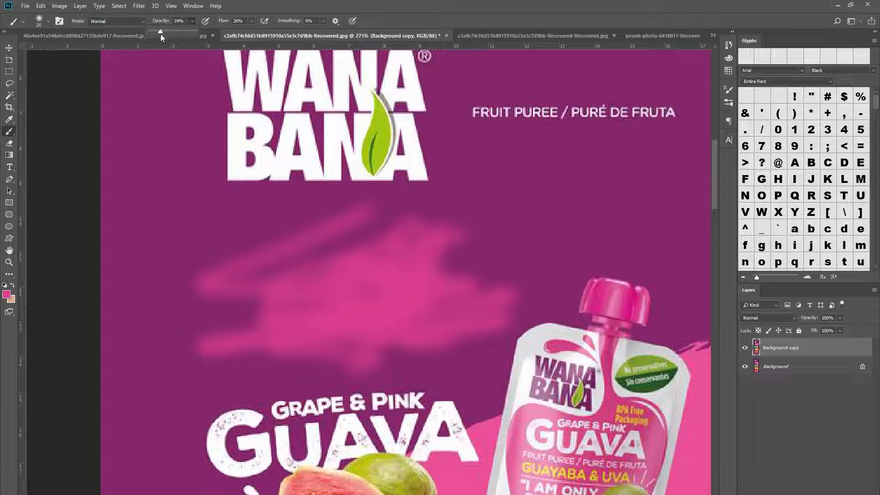
{"action": "mouse_move", "coordinate": [541, 162]}
{"action": "left_mouse_down"}
{"action": "mouse_move", "coordinate": [575, 190]}
{"action": "mouse_move", "coordinate": [547, 209]}
{"action": "mouse_move", "coordinate": [527, 163]}
{"action": "mouse_move", "coordinate": [531, 228]}
{"action": "mouse_move", "coordinate": [554, 204]}
{"action": "mouse_move", "coordinate": [548, 190]}
{"action": "mouse_move", "coordinate": [554, 207]}
{"action": "mouse_move", "coordinate": [537, 225]}
{"action": "mouse_move", "coordinate": [555, 268]}
{"action": "mouse_move", "coordinate": [555, 313]}
{"action": "mouse_move", "coordinate": [698, 287]}
{"action": "mouse_move", "coordinate": [655, 320]}
{"action": "mouse_move", "coordinate": [489, 368]}
{"action": "left_mouse_up"}
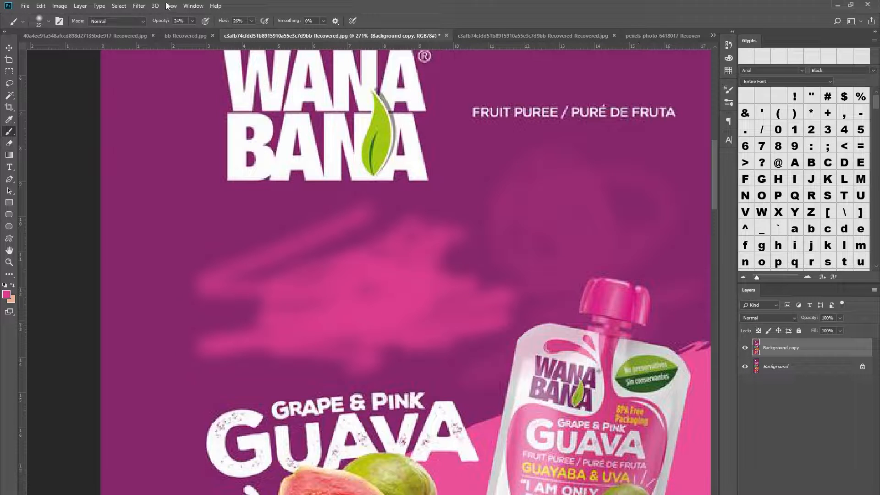
- Set the brush opacity to 100% and paint stronger pink strokes over the area below the FRUIT PUREE text
{"action": "left_click", "coordinate": [192, 21]}
{"action": "left_click_drag", "start_coordinate": [206, 34], "coordinate": [255, 36]}
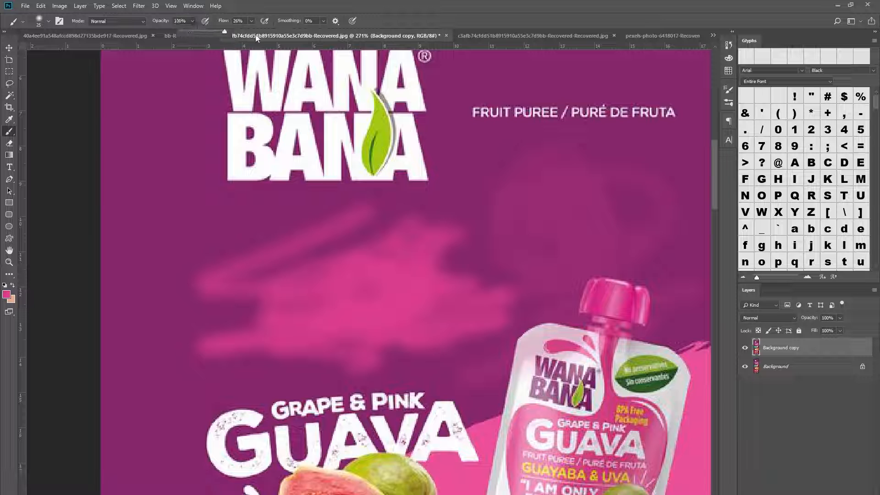
{"action": "mouse_move", "coordinate": [525, 164]}
{"action": "left_mouse_down"}
{"action": "mouse_move", "coordinate": [646, 168]}
{"action": "mouse_move", "coordinate": [598, 234]}
{"action": "mouse_move", "coordinate": [604, 270]}
{"action": "left_mouse_up"}
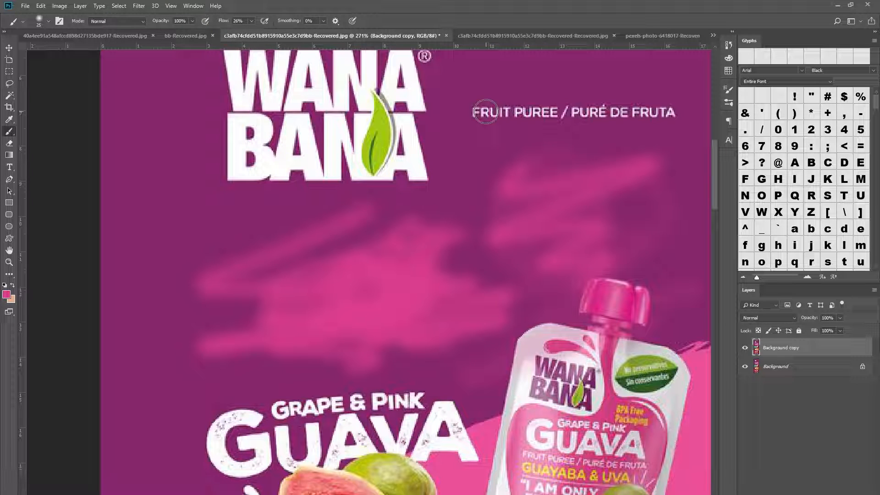
- Choose the Hard Round brush and paint solid pink strokes from the purple background across the title and pouch
{"action": "right_click", "coordinate": [486, 112]}
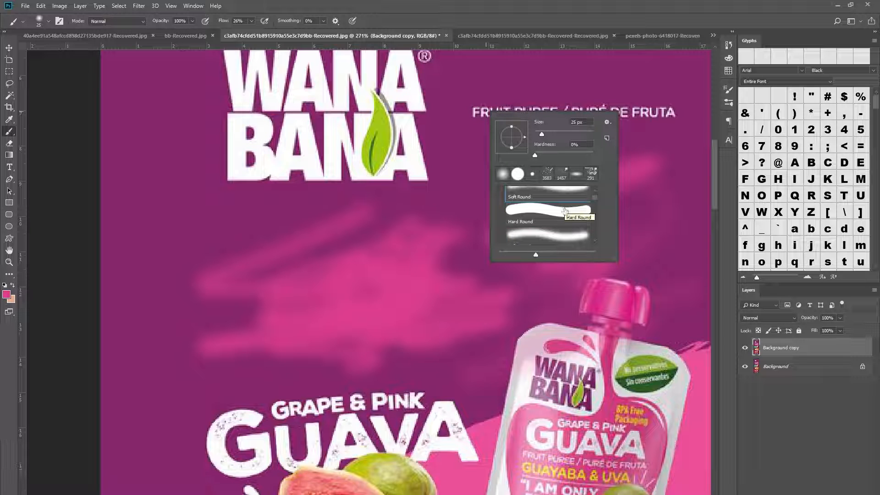
{"action": "left_click", "coordinate": [558, 215]}
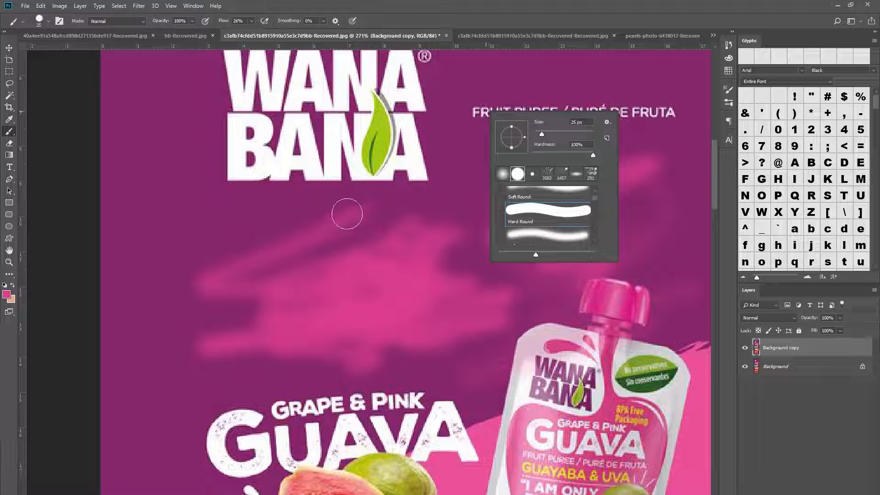
{"action": "mouse_move", "coordinate": [344, 210]}
{"action": "left_mouse_down"}
{"action": "mouse_move", "coordinate": [404, 222]}
{"action": "mouse_move", "coordinate": [481, 291]}
{"action": "mouse_move", "coordinate": [497, 415]}
{"action": "mouse_move", "coordinate": [555, 467]}
{"action": "left_mouse_up"}
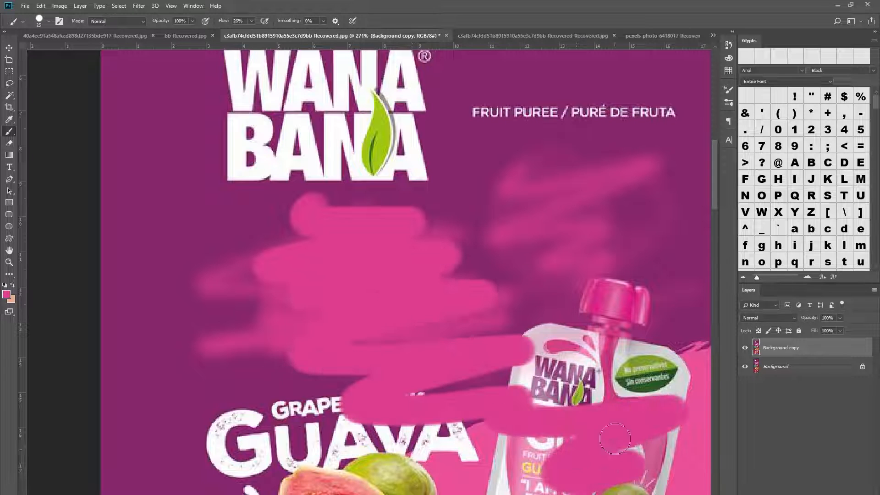
- Examine the brush presets in the General Brushes and Dry Media Brushes folders
{"action": "right_click", "coordinate": [502, 156]}
{"action": "scroll", "coordinate": [582, 264], "scroll_direction": "up", "scroll_amount": 1}
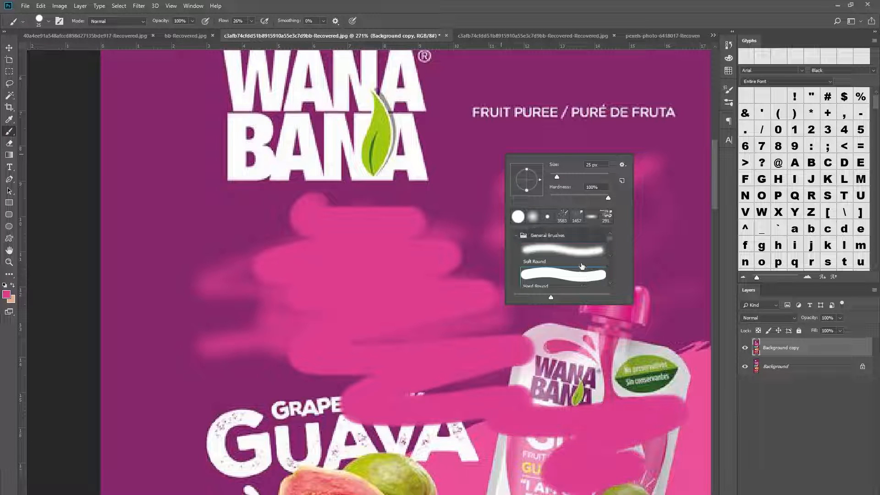
{"action": "left_click", "coordinate": [517, 236]}
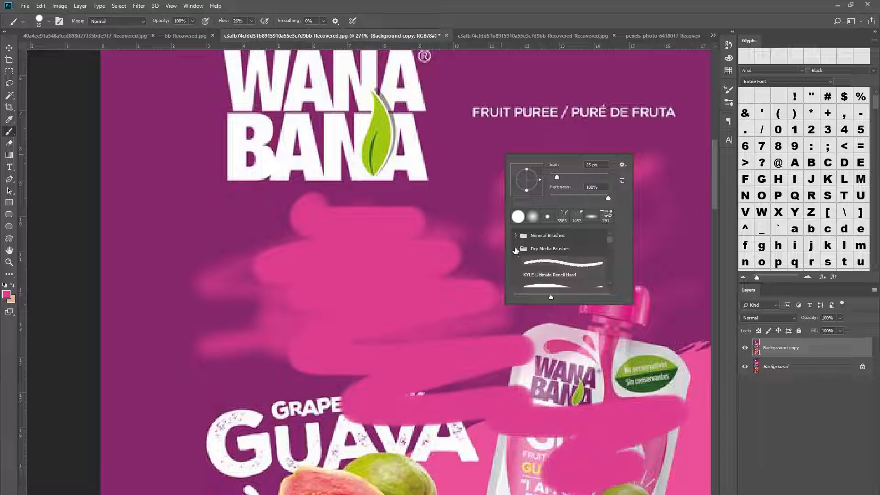
{"action": "left_click", "coordinate": [515, 250]}
{"action": "left_click", "coordinate": [516, 236]}
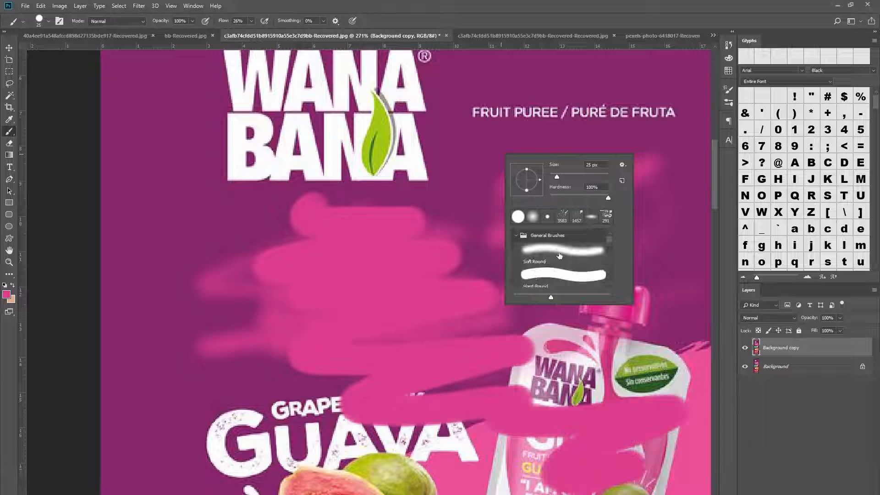
{"action": "scroll", "coordinate": [559, 255], "scroll_direction": "down", "scroll_amount": 4}
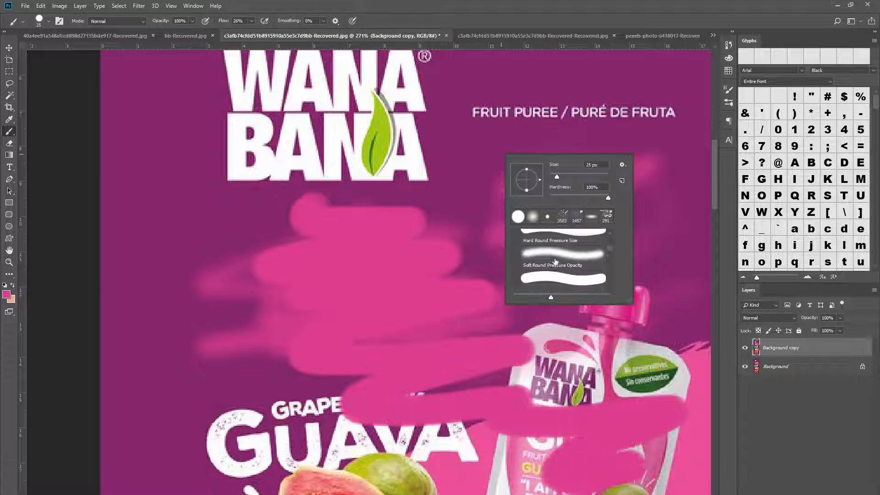
{"action": "scroll", "coordinate": [555, 262], "scroll_direction": "up", "scroll_amount": 4}
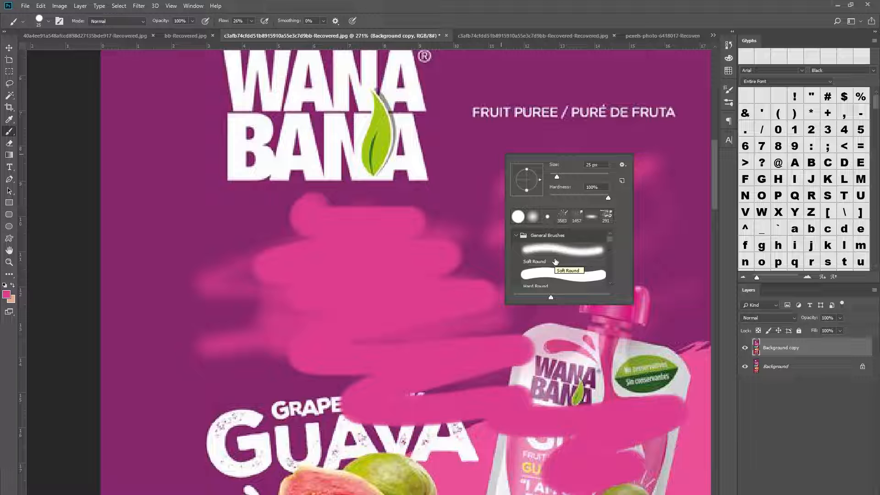
- Set the brush blending mode to Multiply and paint over the green leaf label on the pouch
{"action": "left_click", "coordinate": [95, 21]}
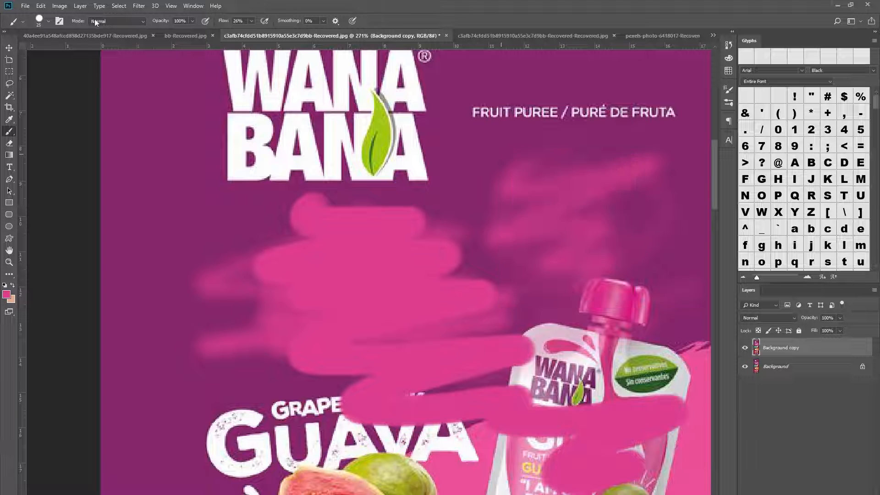
{"action": "left_click", "coordinate": [95, 21]}
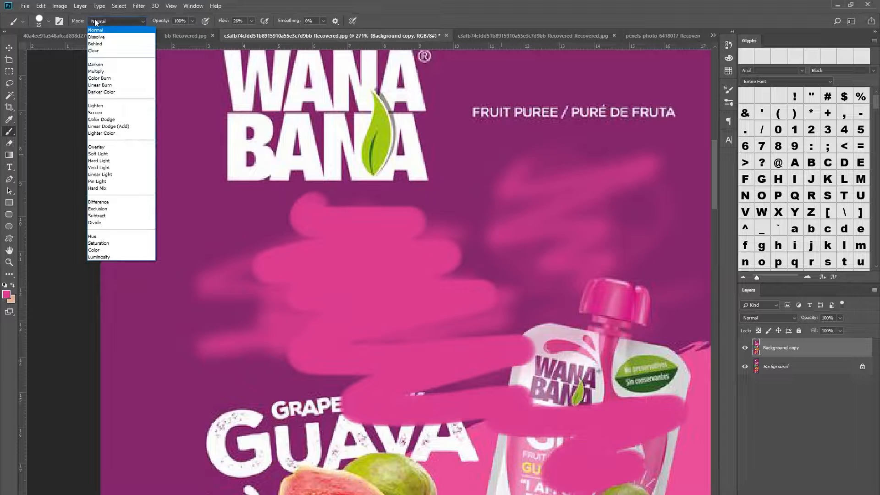
{"action": "left_click", "coordinate": [112, 72]}
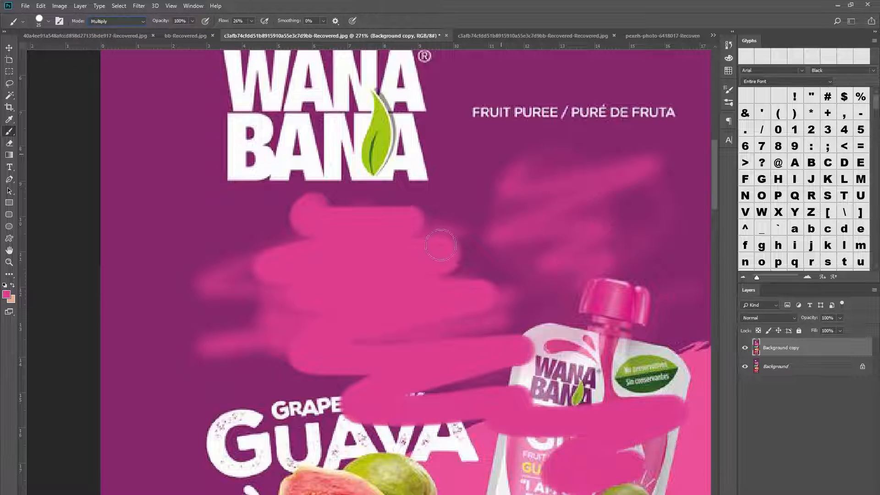
{"action": "left_click_drag", "start_coordinate": [477, 234], "coordinate": [383, 127]}
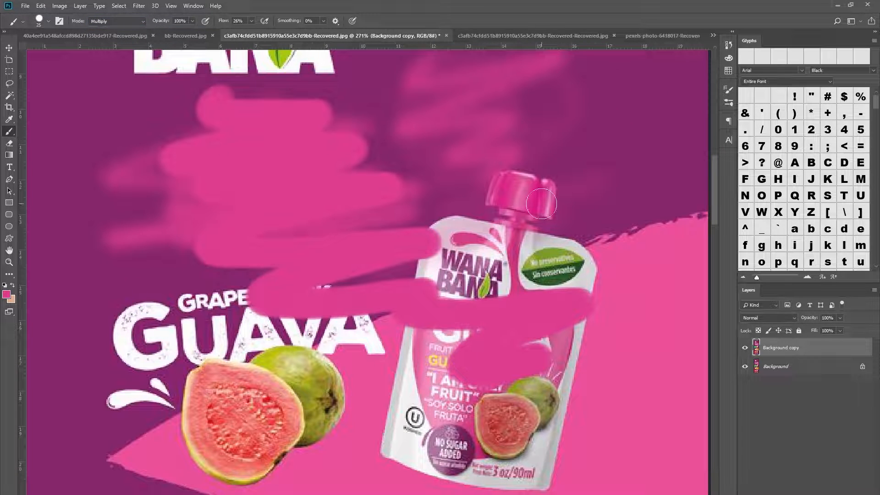
{"action": "mouse_move", "coordinate": [535, 257]}
{"action": "left_mouse_down"}
{"action": "mouse_move", "coordinate": [538, 287]}
{"action": "mouse_move", "coordinate": [540, 260]}
{"action": "mouse_move", "coordinate": [559, 268]}
{"action": "mouse_move", "coordinate": [558, 279]}
{"action": "mouse_move", "coordinate": [536, 268]}
{"action": "left_mouse_up"}
{"action": "scroll", "coordinate": [541, 261], "scroll_direction": "up", "scroll_amount": 5}
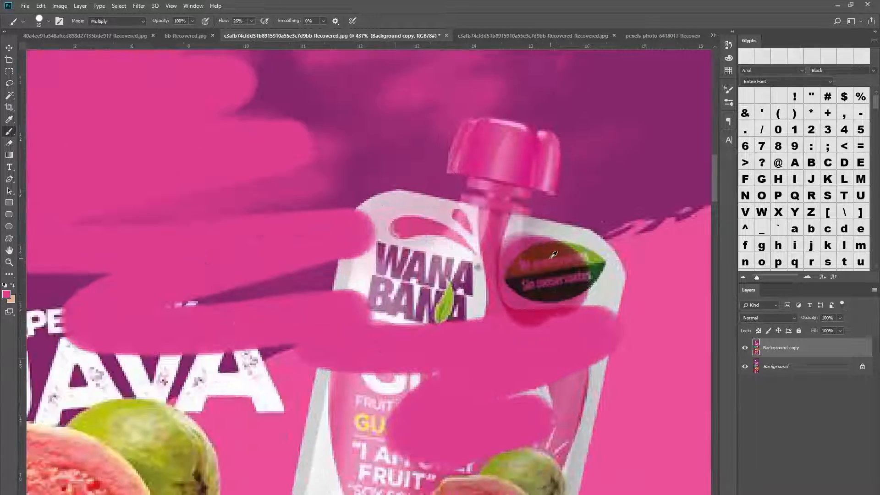
{"action": "scroll", "coordinate": [527, 280], "scroll_direction": "down", "scroll_amount": 2}
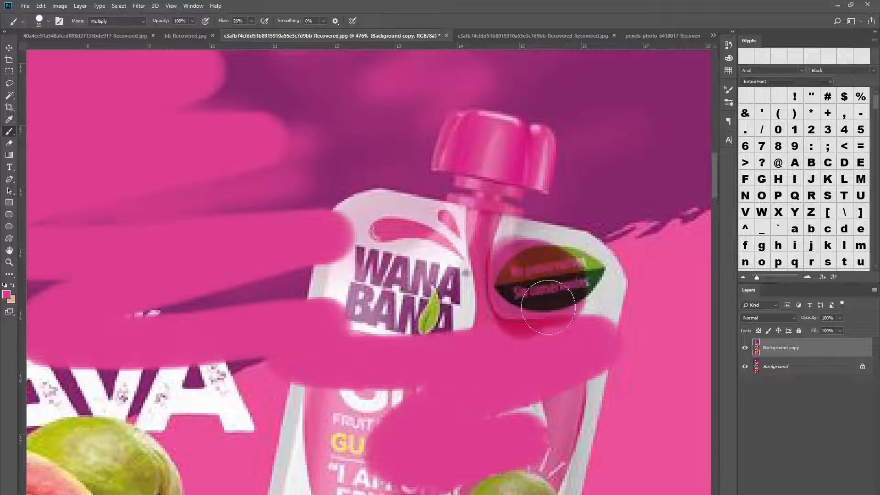
- Set the brush blending mode to Color Burn and paint over the splash and logo at the pouch's upper-left corner
{"action": "left_click", "coordinate": [112, 20]}
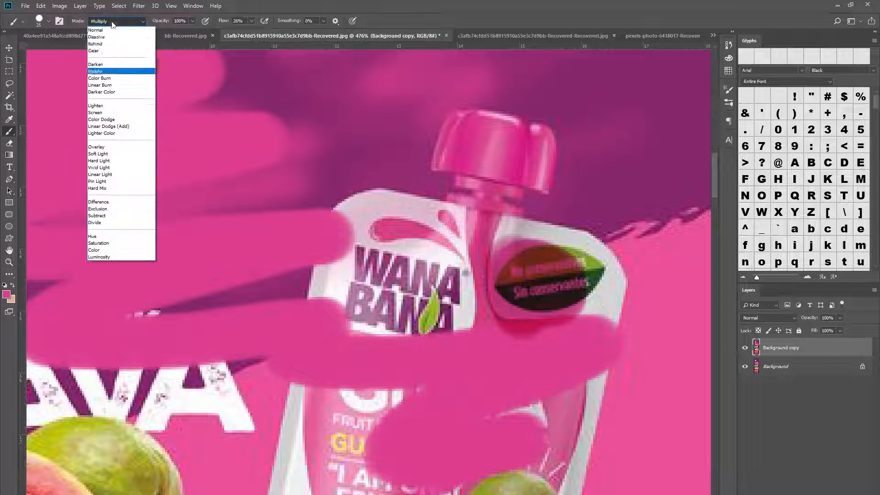
{"action": "left_click", "coordinate": [99, 78]}
{"action": "left_click_drag", "start_coordinate": [362, 220], "coordinate": [427, 243]}
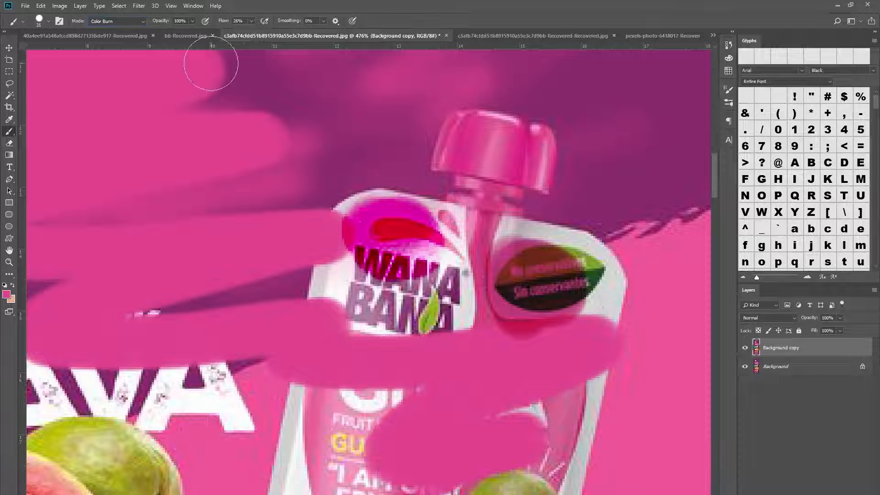
- Set the brush blending mode to Linear Burn and paint over the pouch's cap and neck
{"action": "left_click", "coordinate": [122, 21]}
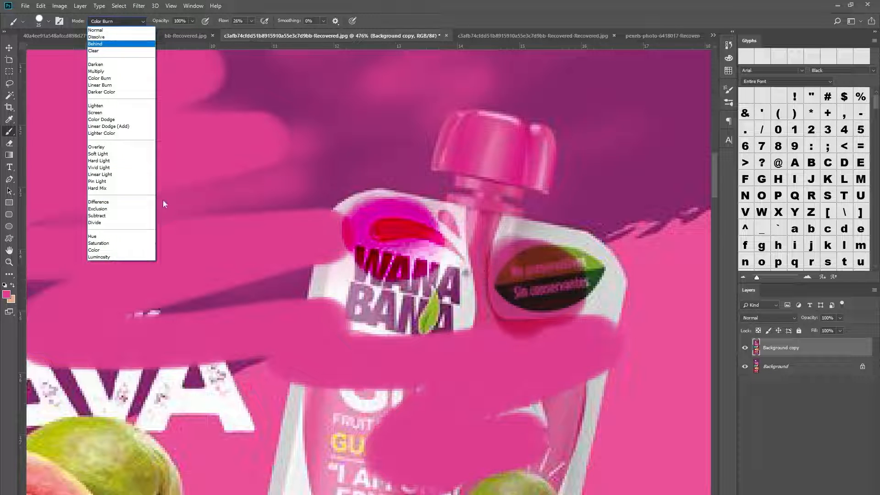
{"action": "left_click", "coordinate": [106, 78]}
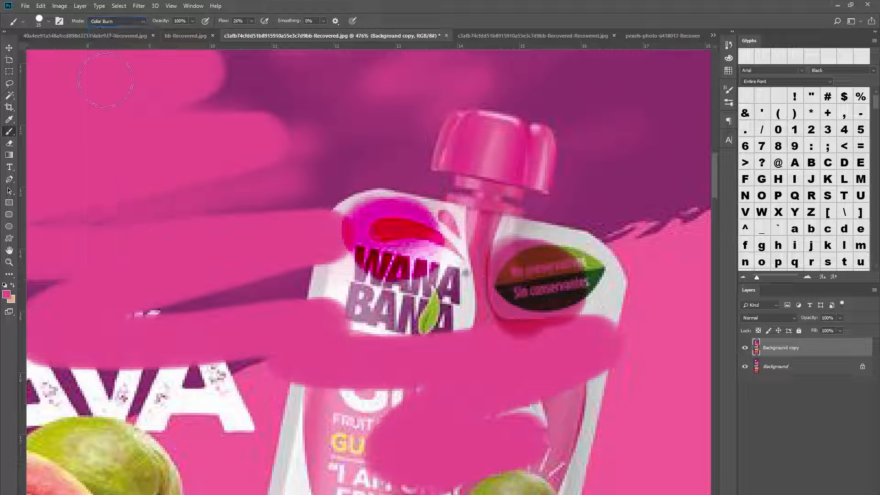
{"action": "left_click", "coordinate": [110, 21]}
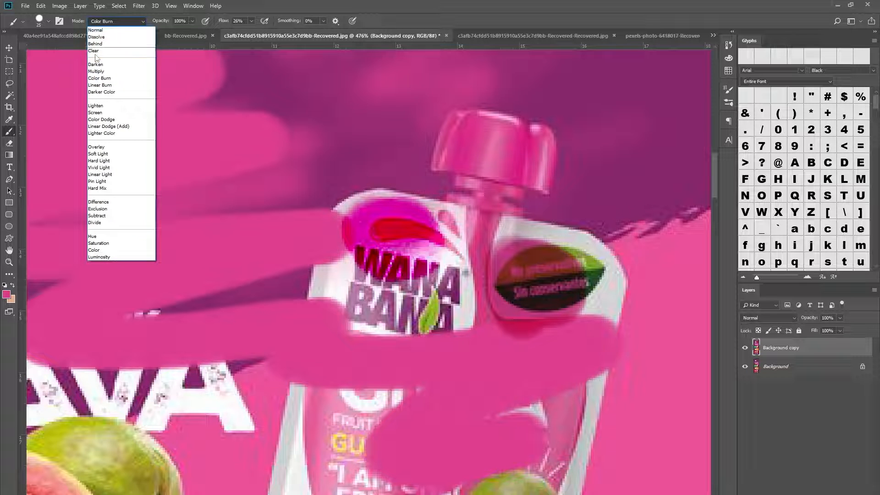
{"action": "left_click", "coordinate": [100, 85]}
{"action": "mouse_move", "coordinate": [504, 197]}
{"action": "left_mouse_down"}
{"action": "mouse_move", "coordinate": [456, 163]}
{"action": "mouse_move", "coordinate": [518, 234]}
{"action": "mouse_move", "coordinate": [508, 216]}
{"action": "mouse_move", "coordinate": [470, 275]}
{"action": "left_mouse_up"}
- Set the brush blending mode to Screen and paint from the pouch's logo down across the middle of its label
{"action": "left_click", "coordinate": [117, 21]}
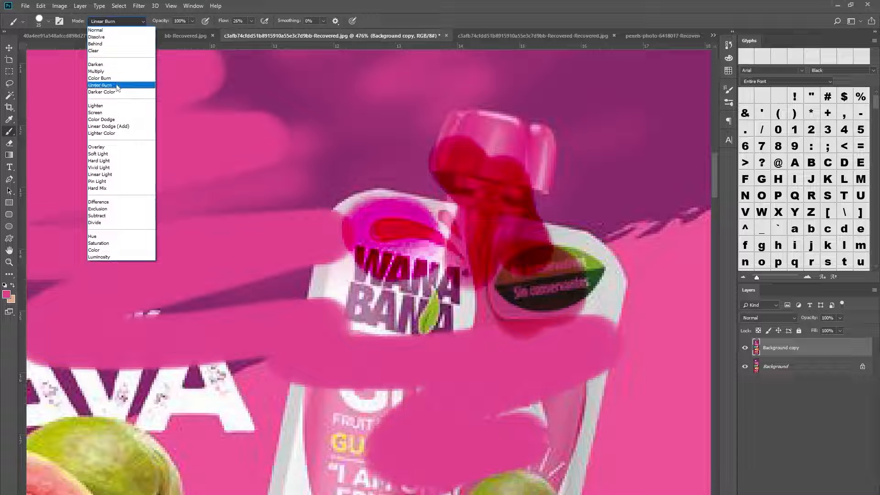
{"action": "left_click", "coordinate": [105, 112]}
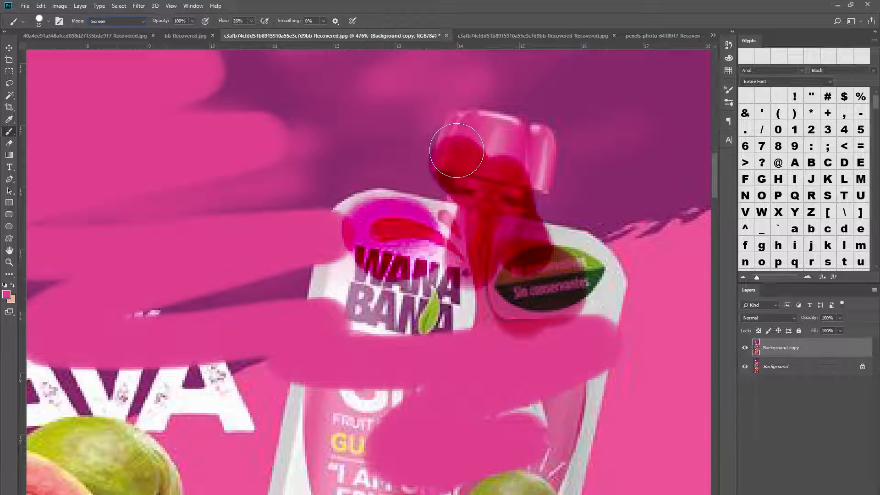
{"action": "scroll", "coordinate": [457, 151], "scroll_direction": "down", "scroll_amount": 3}
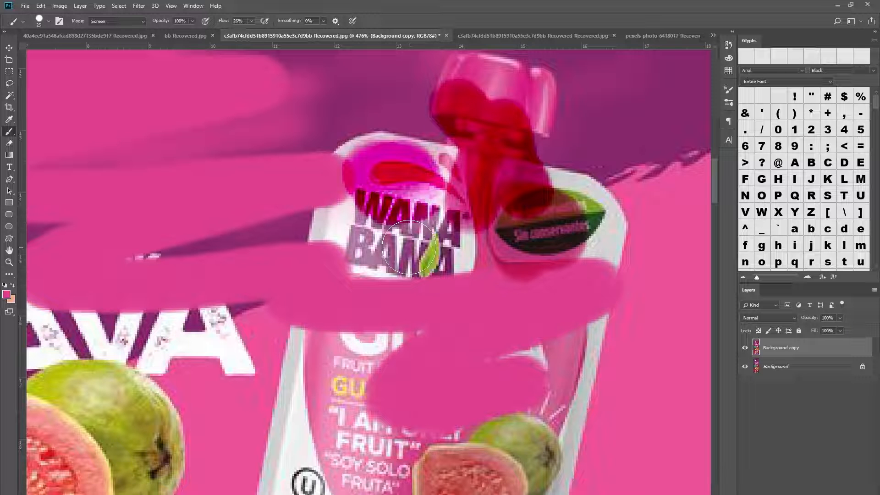
{"action": "mouse_move", "coordinate": [409, 247]}
{"action": "left_mouse_down"}
{"action": "mouse_move", "coordinate": [384, 224]}
{"action": "mouse_move", "coordinate": [369, 272]}
{"action": "mouse_move", "coordinate": [392, 283]}
{"action": "mouse_move", "coordinate": [387, 306]}
{"action": "mouse_move", "coordinate": [414, 351]}
{"action": "mouse_move", "coordinate": [362, 370]}
{"action": "left_mouse_up"}
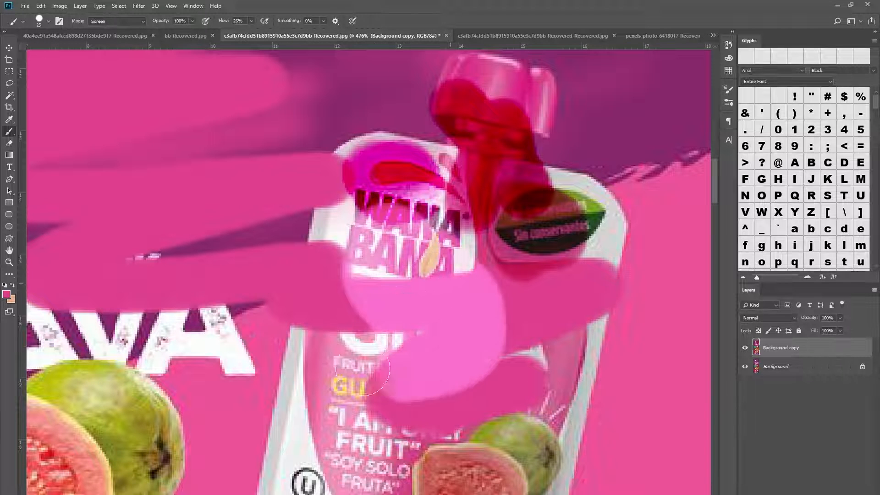
- Set the brush blending mode to Soft Light and paint over the pouch's lower text and guava fruit
{"action": "scroll", "coordinate": [362, 370], "scroll_direction": "left", "scroll_amount": 3}
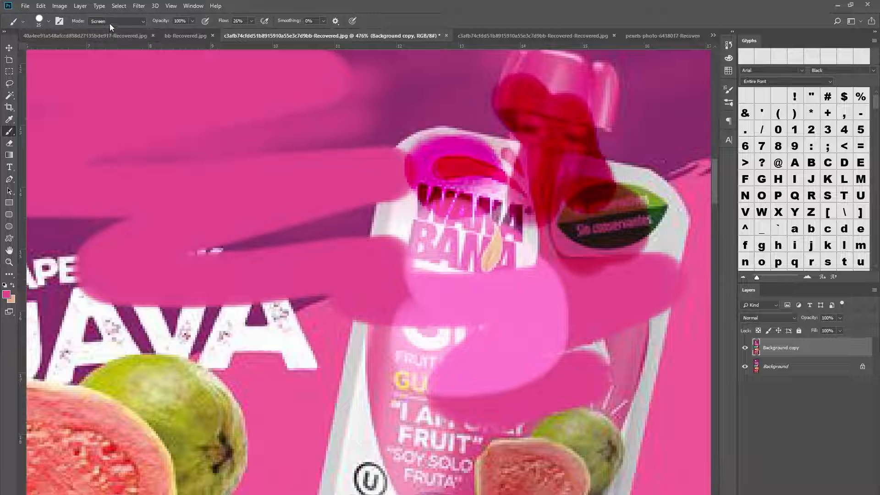
{"action": "left_click", "coordinate": [109, 23]}
{"action": "left_click", "coordinate": [109, 151]}
{"action": "mouse_move", "coordinate": [458, 315]}
{"action": "left_mouse_down"}
{"action": "mouse_move", "coordinate": [455, 341]}
{"action": "mouse_move", "coordinate": [461, 400]}
{"action": "mouse_move", "coordinate": [425, 462]}
{"action": "mouse_move", "coordinate": [457, 466]}
{"action": "left_mouse_up"}
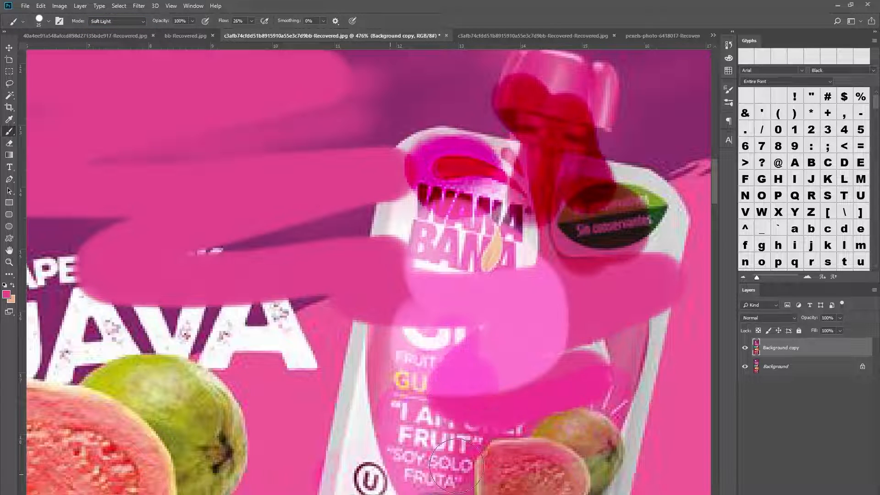
{"action": "left_click_drag", "start_coordinate": [537, 437], "coordinate": [534, 328]}
{"action": "mouse_move", "coordinate": [533, 378]}
{"action": "left_mouse_down"}
{"action": "mouse_move", "coordinate": [580, 402]}
{"action": "mouse_move", "coordinate": [559, 449]}
{"action": "mouse_move", "coordinate": [519, 466]}
{"action": "mouse_move", "coordinate": [491, 337]}
{"action": "left_mouse_up"}
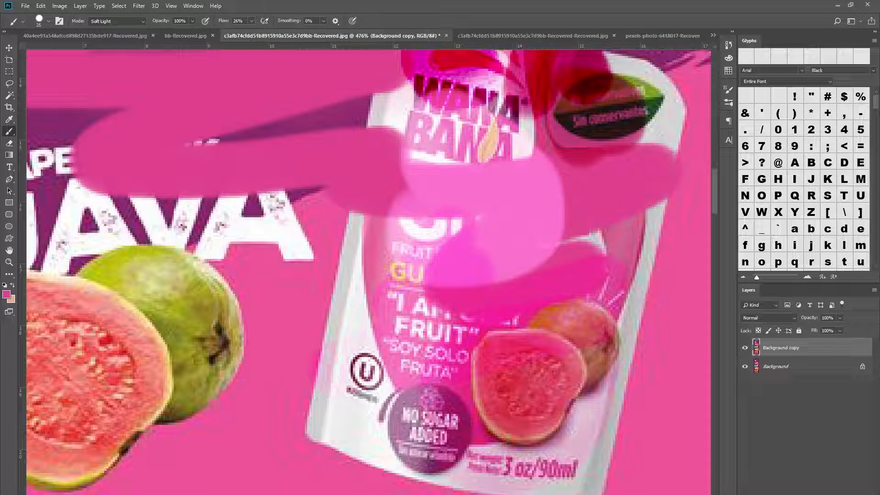
- Delete the painted Background copy layer
{"action": "key", "text": "Delete"}
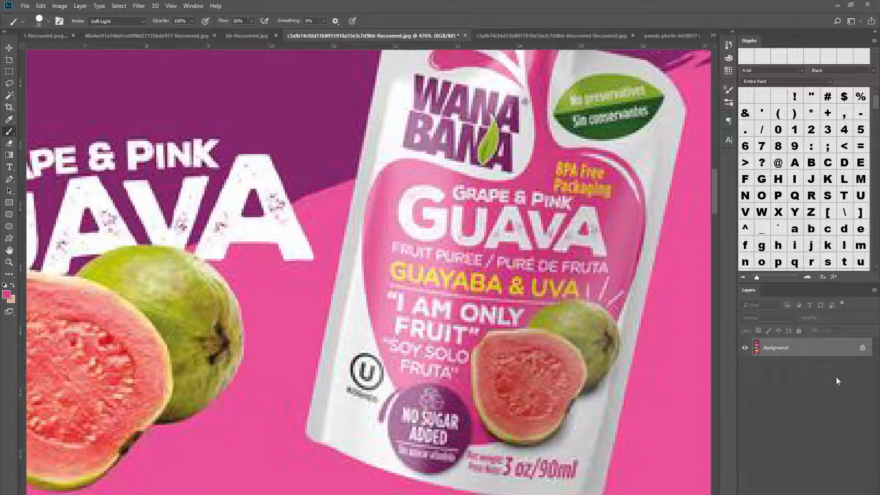
- Duplicate the Background layer and display the brush preset groups
{"action": "key", "text": "ctrl+z"}
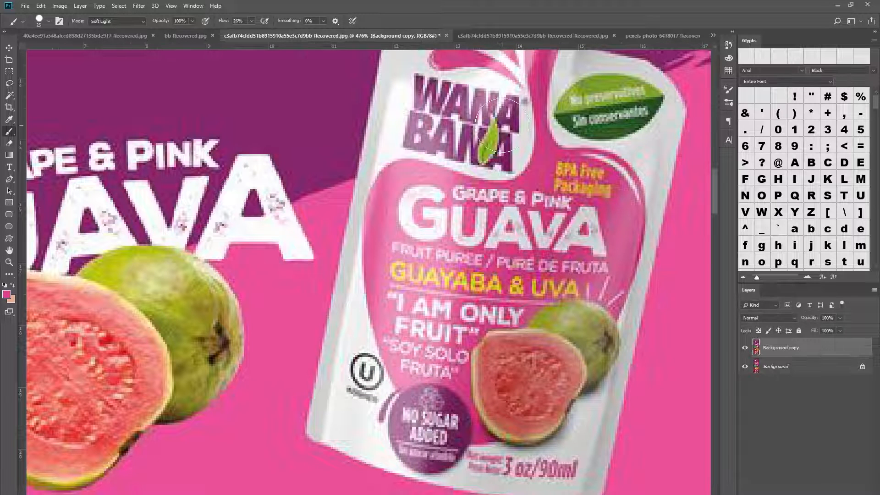
{"action": "scroll", "coordinate": [252, 190], "scroll_direction": "up", "scroll_amount": 10}
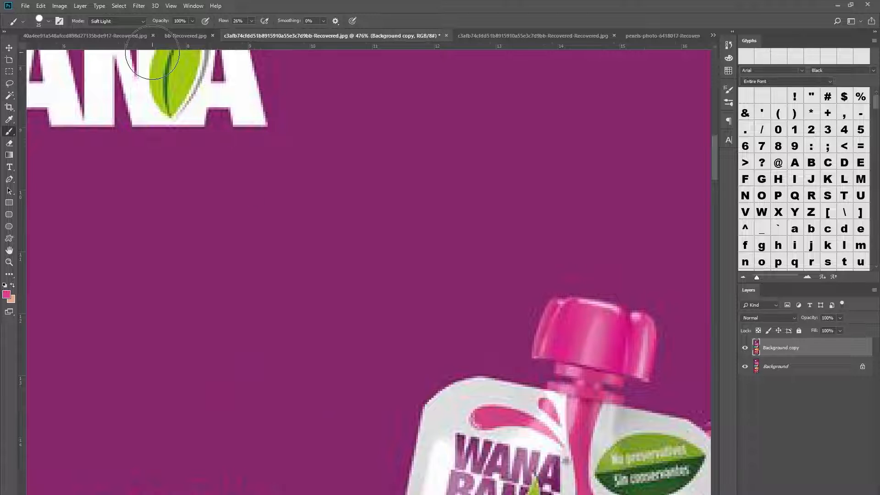
{"action": "left_click", "coordinate": [727, 102]}
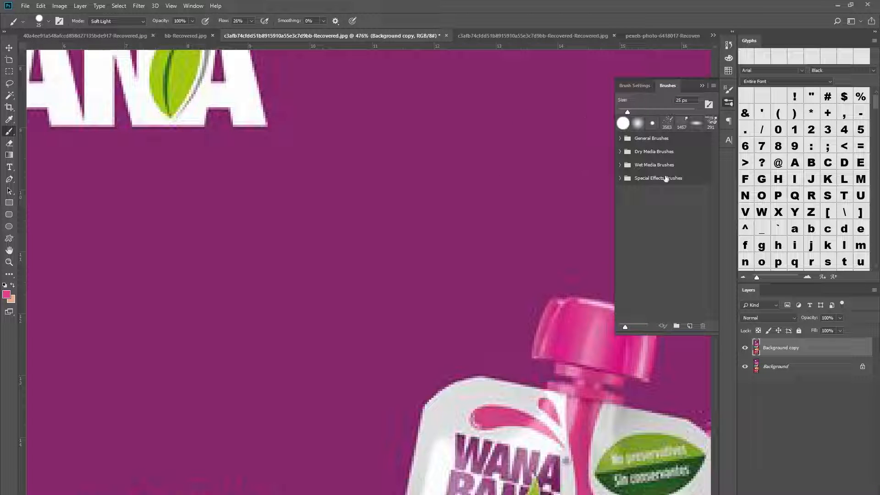
{"action": "right_click", "coordinate": [386, 118]}
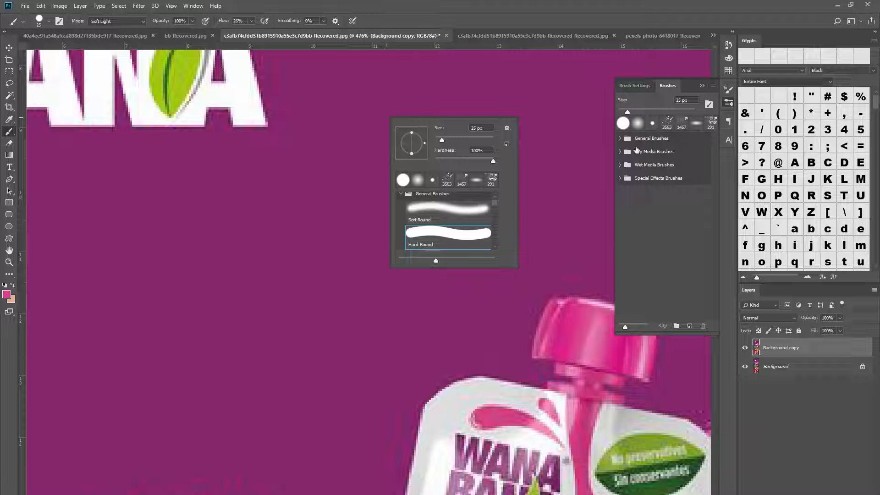
- Choose the KYLE Ultimate Charcoal Pencil preset from the Dry Media Brushes and paint a zigzag stroke above the pouch's cap
{"action": "left_click", "coordinate": [621, 138]}
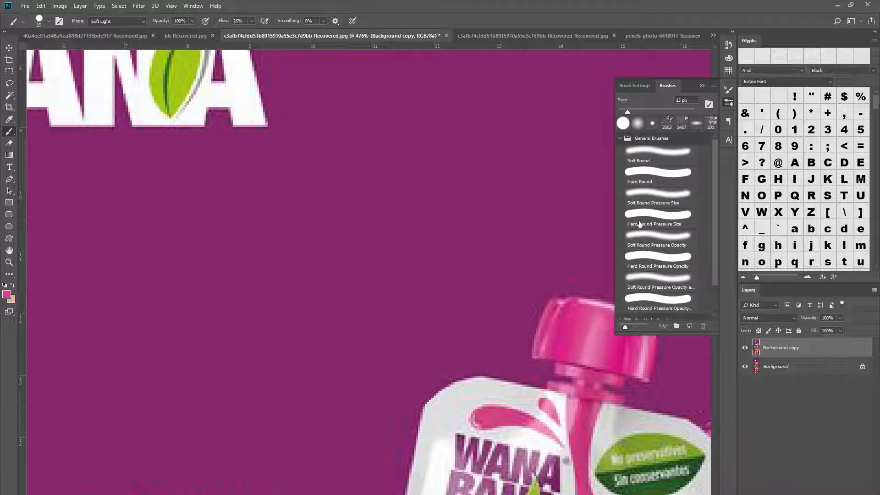
{"action": "scroll", "coordinate": [640, 224], "scroll_direction": "down", "scroll_amount": 2}
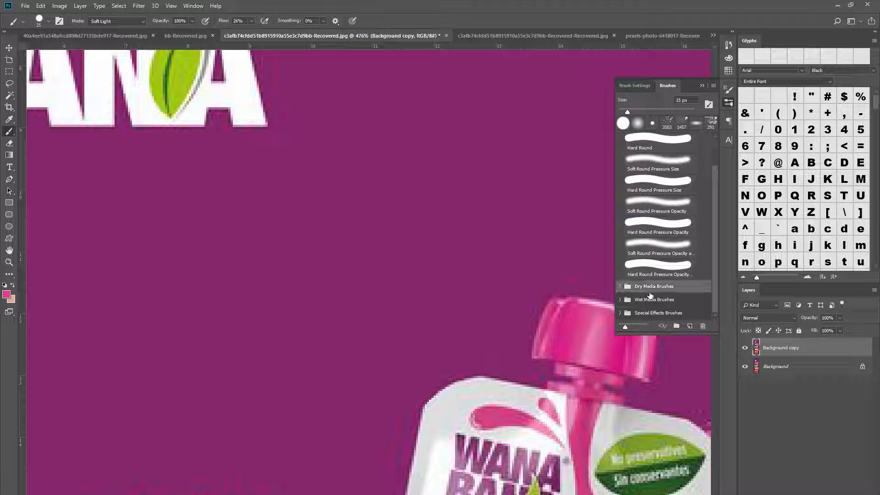
{"action": "left_click", "coordinate": [624, 287]}
{"action": "scroll", "coordinate": [659, 256], "scroll_direction": "down", "scroll_amount": 4}
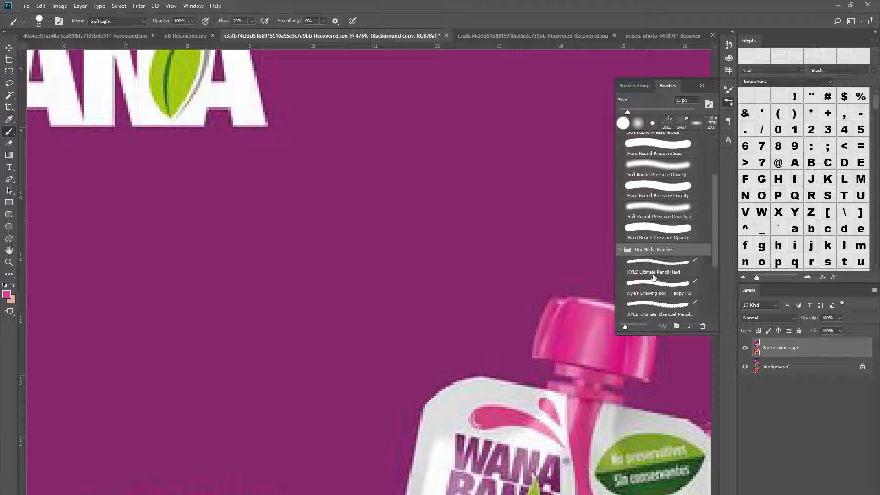
{"action": "left_click", "coordinate": [658, 270]}
{"action": "mouse_move", "coordinate": [370, 190]}
{"action": "left_mouse_down"}
{"action": "mouse_move", "coordinate": [480, 192]}
{"action": "mouse_move", "coordinate": [428, 325]}
{"action": "mouse_move", "coordinate": [541, 359]}
{"action": "left_mouse_up"}
{"action": "scroll", "coordinate": [480, 311], "scroll_direction": "down", "scroll_amount": 3}
{"action": "scroll", "coordinate": [483, 308], "scroll_direction": "down", "scroll_amount": 3}
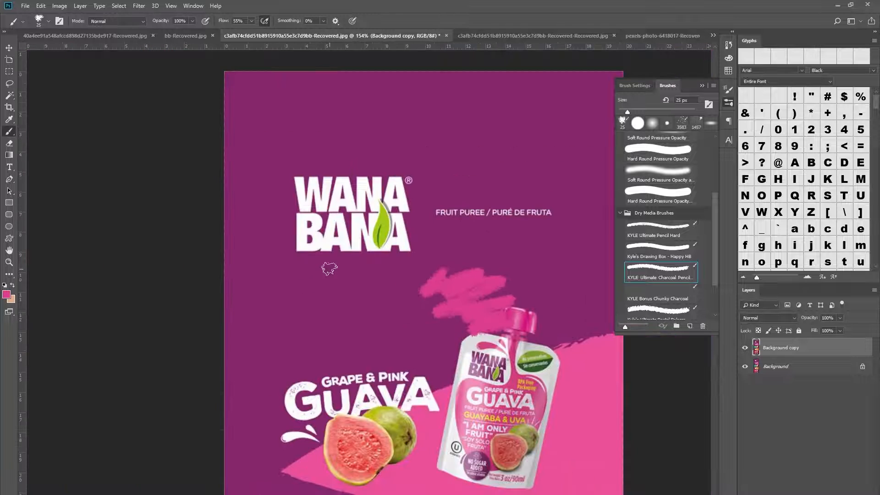
- Paint a test charcoal stroke from below the WANA BANA logo toward the pouch, undo it and close the brush presets
{"action": "mouse_move", "coordinate": [329, 270]}
{"action": "left_mouse_down"}
{"action": "mouse_move", "coordinate": [350, 349]}
{"action": "mouse_move", "coordinate": [459, 365]}
{"action": "left_mouse_up"}
{"action": "key", "text": "ctrl+z"}
{"action": "left_click", "coordinate": [702, 85]}
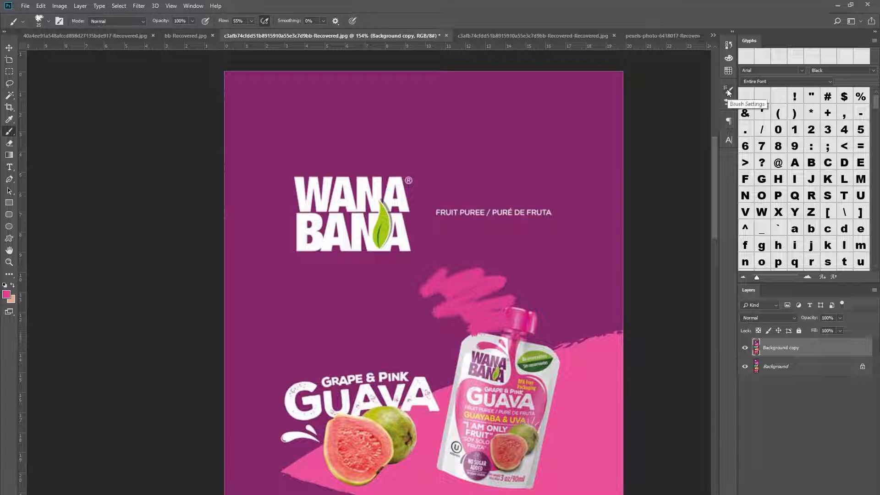
- Flatten the charcoal pencil's brush tip to 18% roundness
{"action": "left_click", "coordinate": [729, 90]}
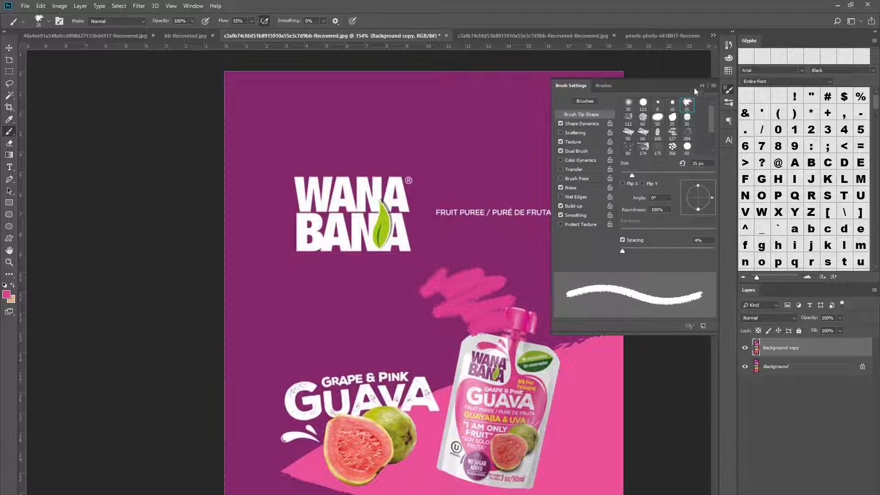
{"action": "left_click_drag", "start_coordinate": [700, 187], "coordinate": [702, 197]}
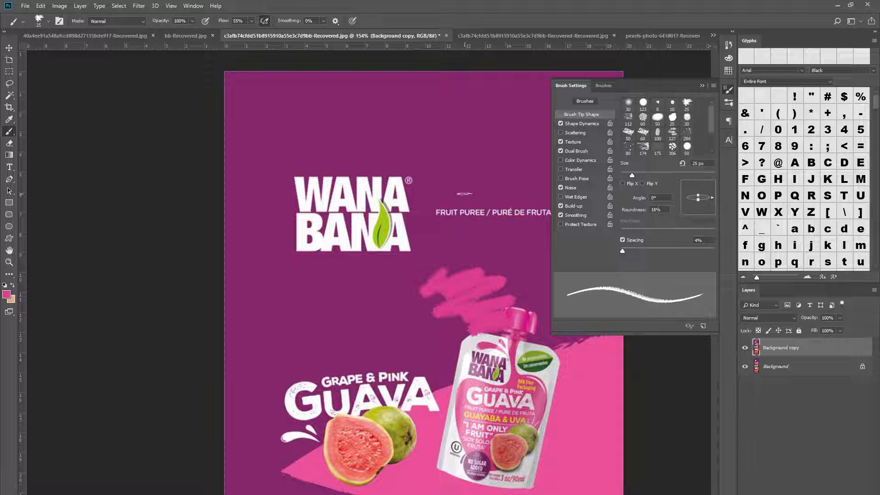
{"action": "scroll", "coordinate": [465, 194], "scroll_direction": "up", "scroll_amount": 5}
- Switch to the Hard Round brush, set its roundness to 14% and paint flat zigzag strokes below the FRUIT PUREE text
{"action": "right_click", "coordinate": [458, 250]}
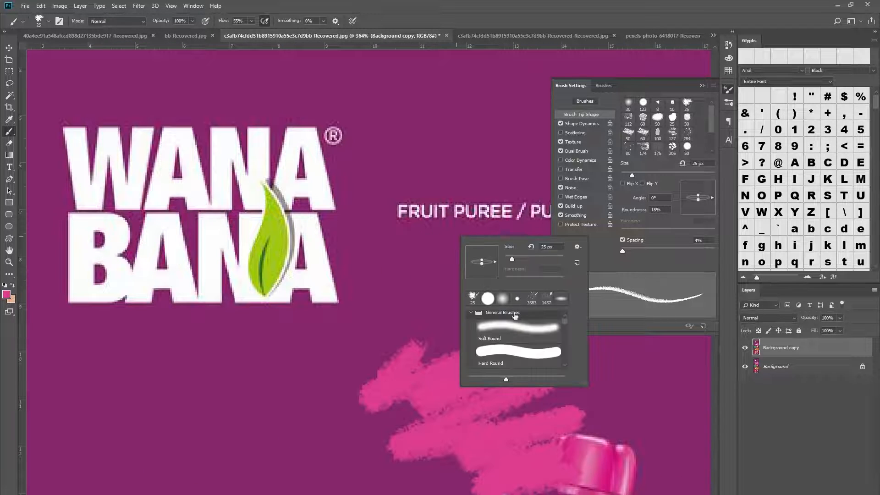
{"action": "left_click", "coordinate": [548, 355]}
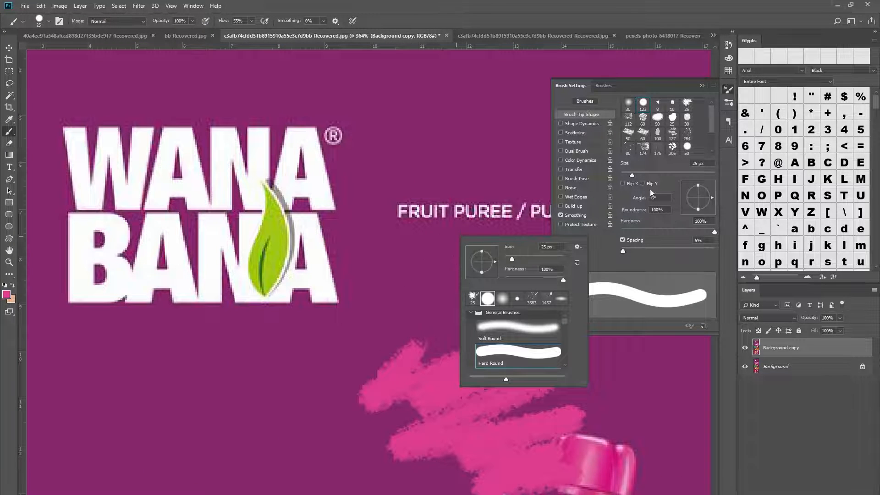
{"action": "left_click_drag", "start_coordinate": [699, 185], "coordinate": [698, 196]}
{"action": "mouse_move", "coordinate": [438, 258]}
{"action": "left_mouse_down"}
{"action": "mouse_move", "coordinate": [496, 264]}
{"action": "mouse_move", "coordinate": [555, 289]}
{"action": "mouse_move", "coordinate": [307, 326]}
{"action": "mouse_move", "coordinate": [516, 328]}
{"action": "mouse_move", "coordinate": [700, 352]}
{"action": "left_mouse_up"}
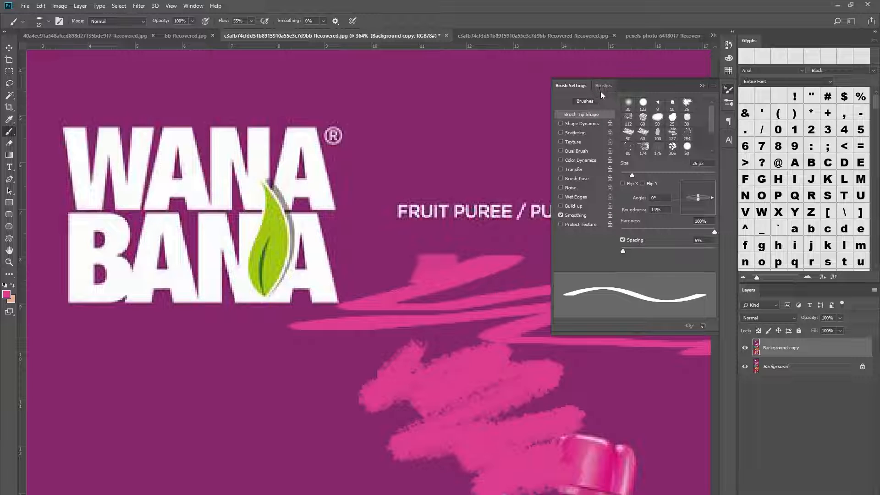
- Enable Shape Dynamics for the brush and set the size jitter control to Pen Pressure
{"action": "left_click", "coordinate": [578, 125]}
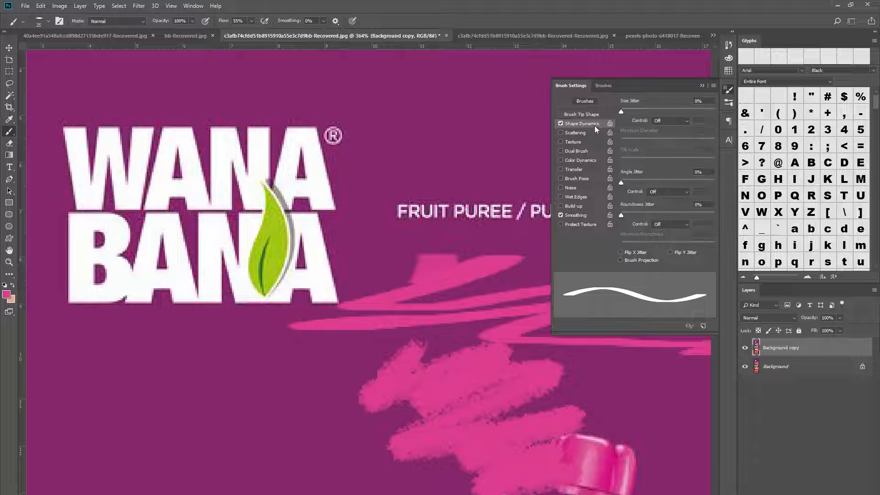
{"action": "left_click", "coordinate": [685, 120]}
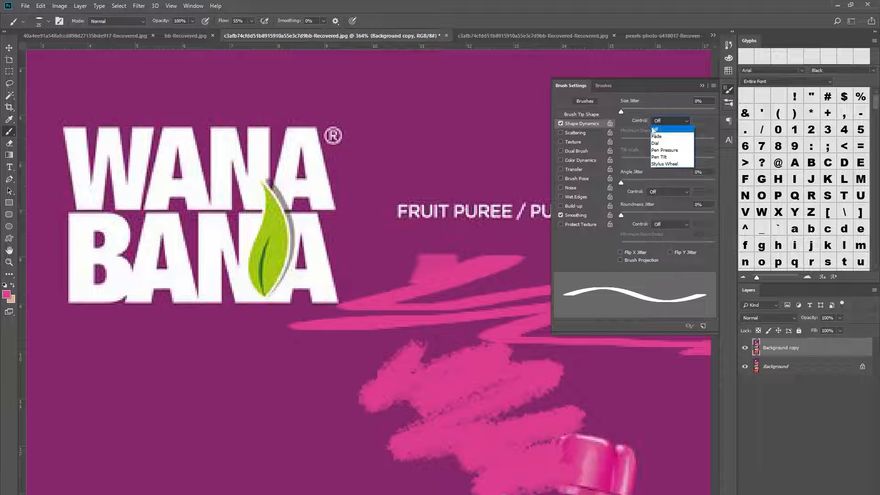
{"action": "left_click", "coordinate": [665, 150]}
{"action": "left_click", "coordinate": [676, 121]}
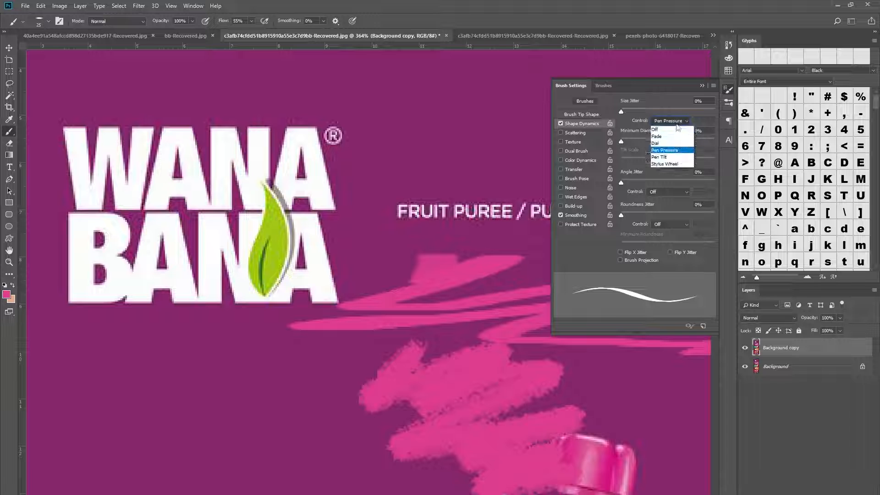
{"action": "left_click", "coordinate": [671, 151]}
- Paint pressure-sensitive zigzag strokes from above the FRUIT PUREE text down to the area beneath the logo
{"action": "mouse_move", "coordinate": [379, 119]}
{"action": "left_mouse_down"}
{"action": "mouse_move", "coordinate": [391, 145]}
{"action": "mouse_move", "coordinate": [422, 138]}
{"action": "mouse_move", "coordinate": [448, 146]}
{"action": "mouse_move", "coordinate": [418, 177]}
{"action": "mouse_move", "coordinate": [455, 160]}
{"action": "mouse_move", "coordinate": [485, 187]}
{"action": "left_mouse_up"}
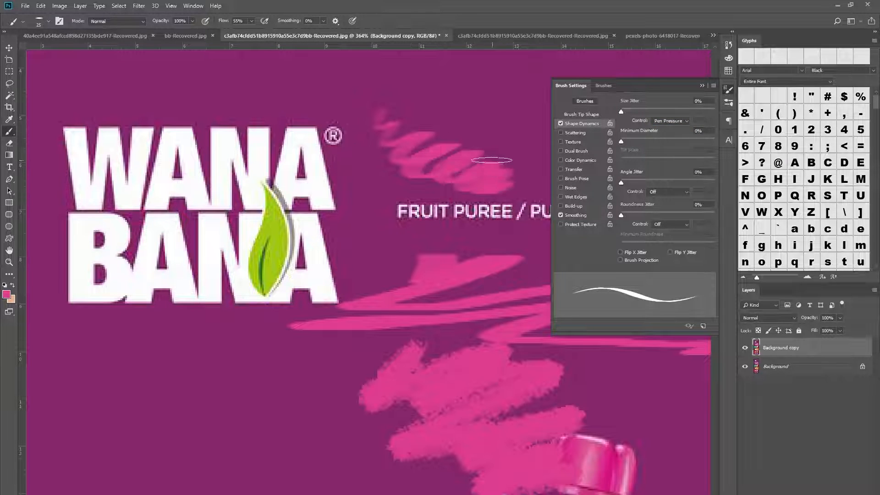
{"action": "mouse_move", "coordinate": [421, 65]}
{"action": "left_mouse_down"}
{"action": "mouse_move", "coordinate": [444, 72]}
{"action": "mouse_move", "coordinate": [406, 153]}
{"action": "mouse_move", "coordinate": [505, 141]}
{"action": "mouse_move", "coordinate": [415, 241]}
{"action": "mouse_move", "coordinate": [382, 345]}
{"action": "mouse_move", "coordinate": [403, 399]}
{"action": "left_mouse_up"}
{"action": "mouse_move", "coordinate": [256, 342]}
{"action": "left_mouse_down"}
{"action": "mouse_move", "coordinate": [252, 353]}
{"action": "mouse_move", "coordinate": [284, 456]}
{"action": "mouse_move", "coordinate": [422, 419]}
{"action": "mouse_move", "coordinate": [467, 486]}
{"action": "left_mouse_up"}
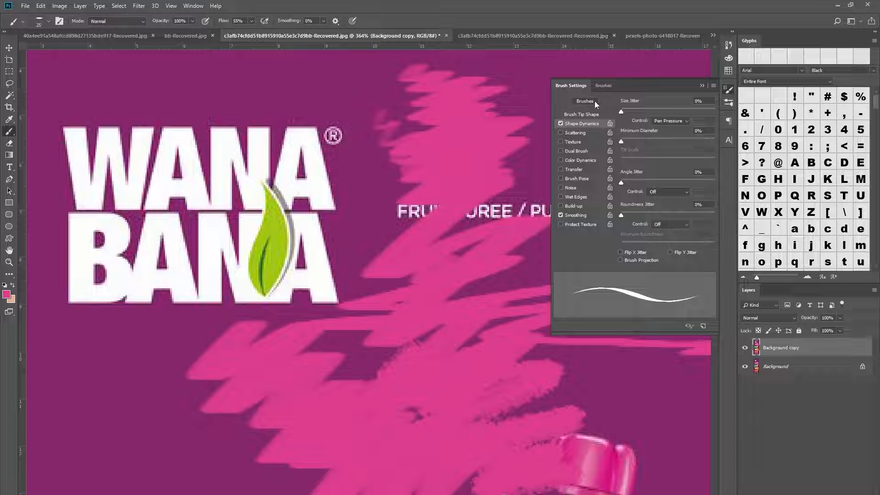
- Choose the Hard Round Pressure Size brush and paint strokes of varying thickness beside and below the WANA BANA logo
{"action": "left_click", "coordinate": [729, 104]}
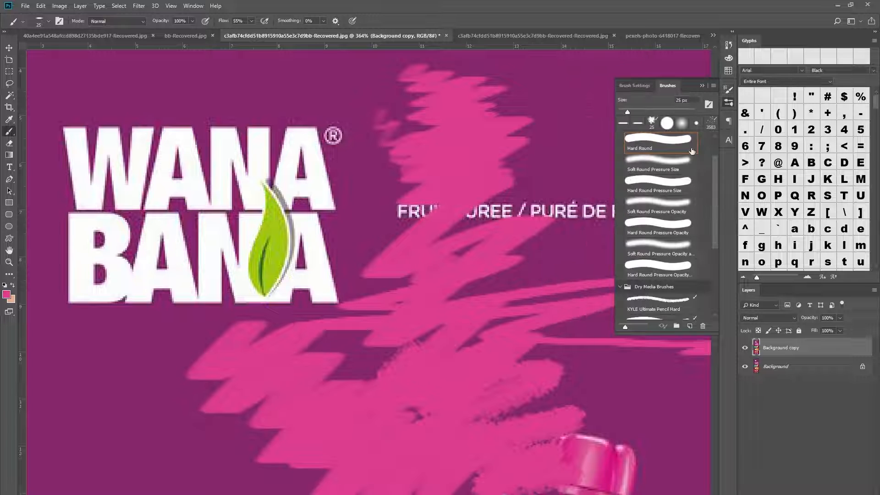
{"action": "left_click", "coordinate": [672, 181]}
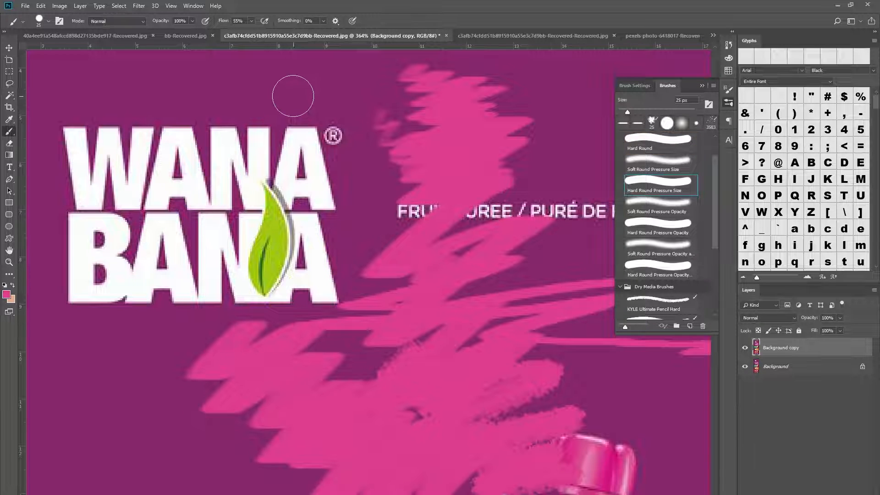
{"action": "mouse_move", "coordinate": [297, 74]}
{"action": "left_mouse_down"}
{"action": "mouse_move", "coordinate": [332, 93]}
{"action": "mouse_move", "coordinate": [335, 105]}
{"action": "mouse_move", "coordinate": [359, 114]}
{"action": "mouse_move", "coordinate": [356, 151]}
{"action": "mouse_move", "coordinate": [370, 165]}
{"action": "mouse_move", "coordinate": [366, 192]}
{"action": "mouse_move", "coordinate": [377, 209]}
{"action": "mouse_move", "coordinate": [366, 226]}
{"action": "mouse_move", "coordinate": [372, 243]}
{"action": "mouse_move", "coordinate": [364, 296]}
{"action": "left_mouse_up"}
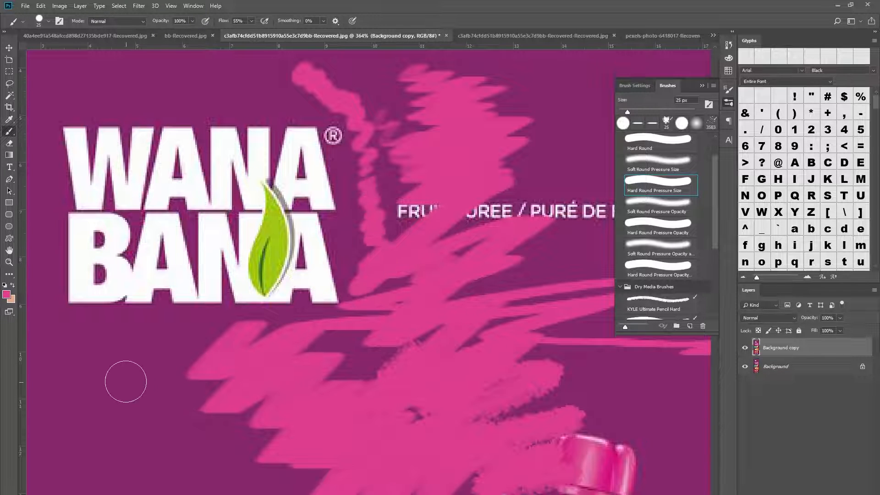
{"action": "mouse_move", "coordinate": [126, 382]}
{"action": "left_mouse_down"}
{"action": "mouse_move", "coordinate": [100, 400]}
{"action": "mouse_move", "coordinate": [147, 385]}
{"action": "mouse_move", "coordinate": [131, 428]}
{"action": "mouse_move", "coordinate": [147, 420]}
{"action": "mouse_move", "coordinate": [171, 430]}
{"action": "mouse_move", "coordinate": [183, 458]}
{"action": "mouse_move", "coordinate": [215, 469]}
{"action": "left_mouse_up"}
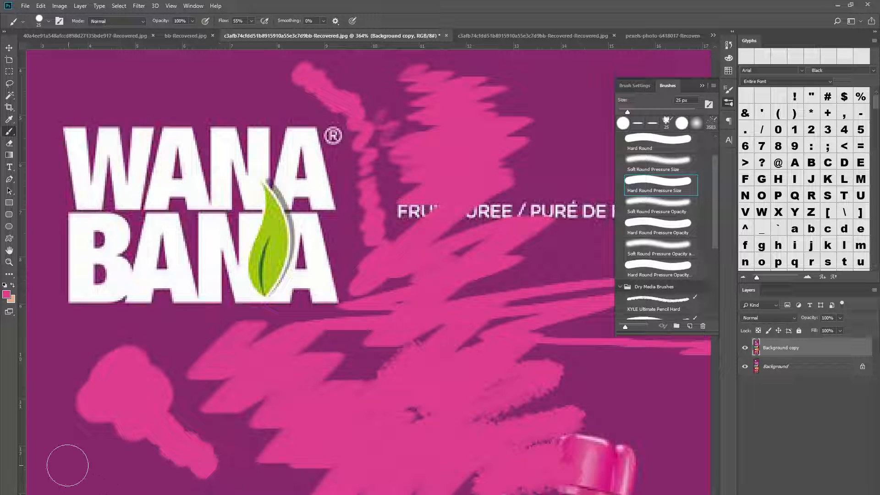
{"action": "mouse_move", "coordinate": [68, 465]}
{"action": "left_mouse_down"}
{"action": "mouse_move", "coordinate": [76, 477]}
{"action": "mouse_move", "coordinate": [53, 442]}
{"action": "mouse_move", "coordinate": [133, 482]}
{"action": "mouse_move", "coordinate": [133, 494]}
{"action": "left_mouse_up"}
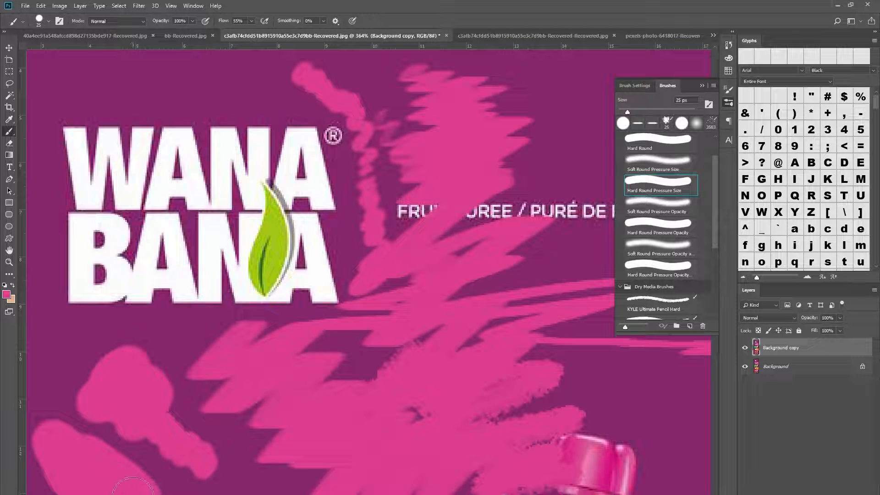
{"action": "mouse_move", "coordinate": [64, 318]}
{"action": "left_mouse_down"}
{"action": "mouse_move", "coordinate": [76, 341]}
{"action": "mouse_move", "coordinate": [104, 337]}
{"action": "mouse_move", "coordinate": [55, 387]}
{"action": "left_mouse_up"}
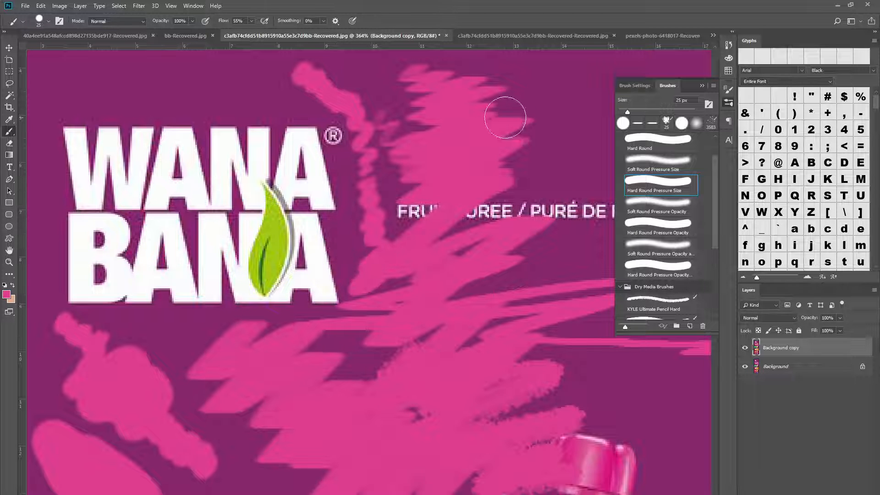
- Enlarge the brush to 3228 px, lower its hardness and paint a single dab over the image
{"action": "left_click", "coordinate": [48, 21]}
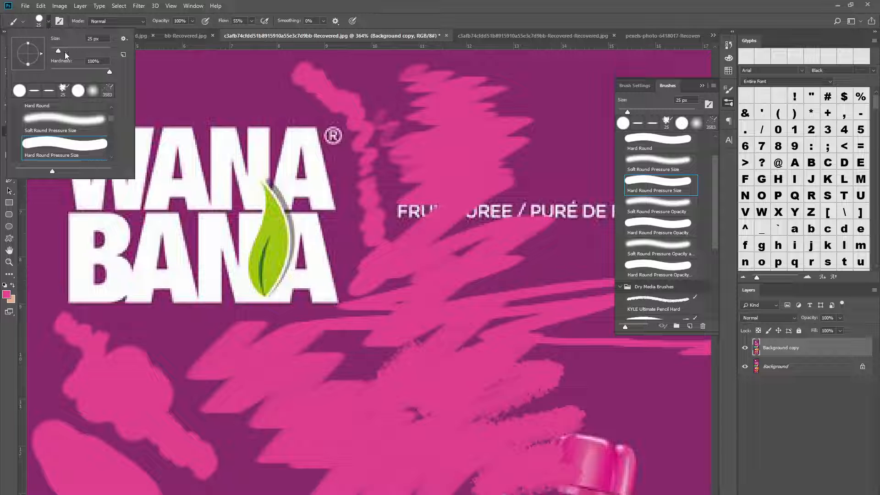
{"action": "left_click_drag", "start_coordinate": [60, 49], "coordinate": [81, 52]}
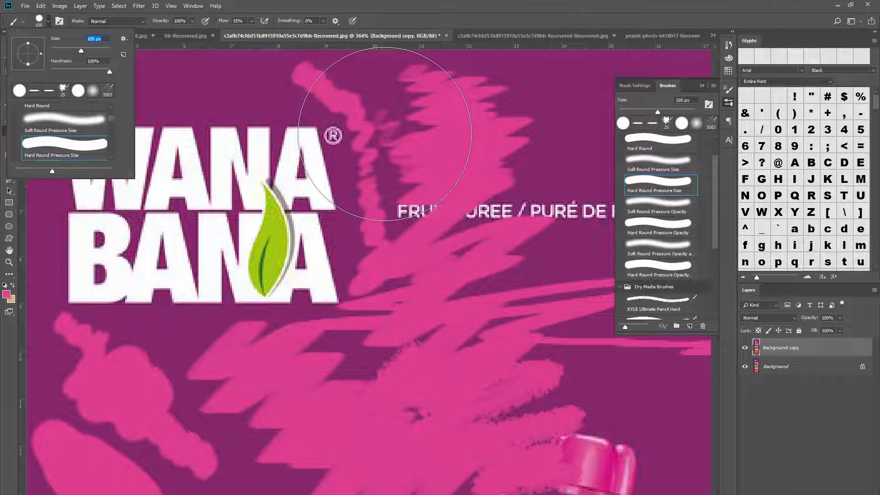
{"action": "right_click", "coordinate": [385, 133]}
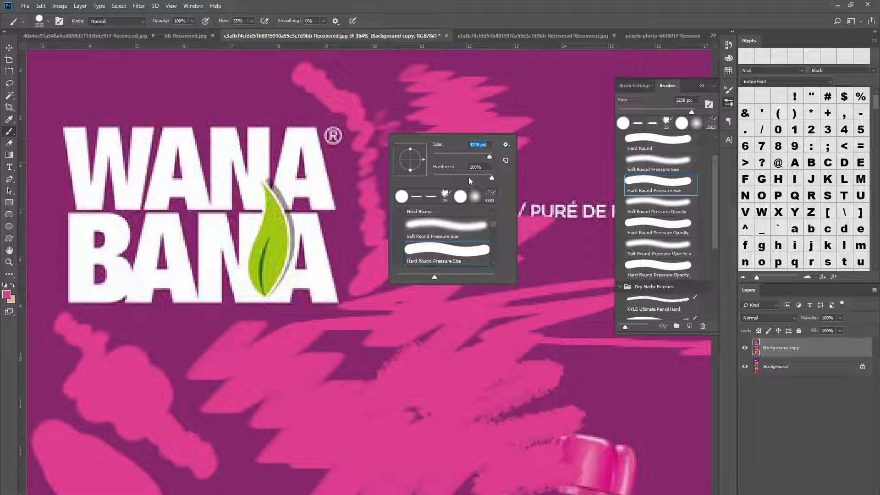
{"action": "left_click_drag", "start_coordinate": [469, 177], "coordinate": [450, 178]}
{"action": "left_click", "coordinate": [547, 176]}
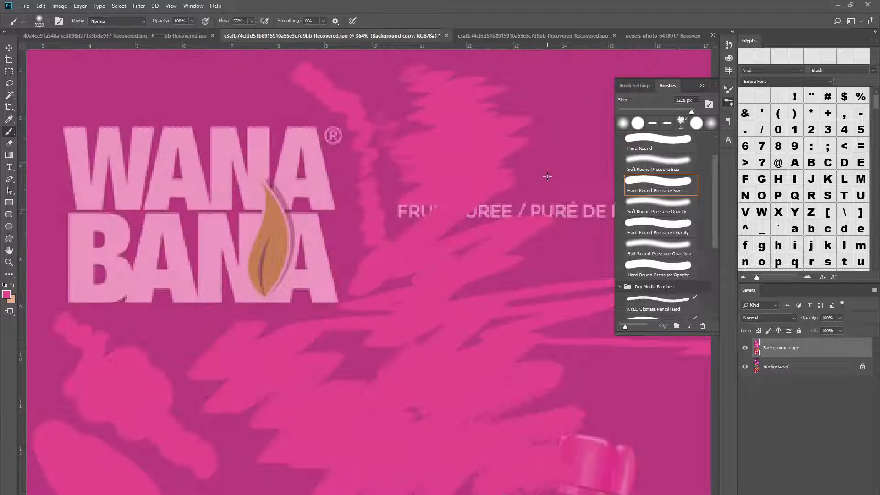
- Change the brush size and paint a short stroke over the FRUIT PUREE text line
{"action": "right_click", "coordinate": [451, 156]}
{"action": "left_click", "coordinate": [477, 158]}
{"action": "mouse_move", "coordinate": [563, 163]}
{"action": "left_mouse_down"}
{"action": "mouse_move", "coordinate": [571, 161]}
{"action": "mouse_move", "coordinate": [551, 210]}
{"action": "left_mouse_up"}
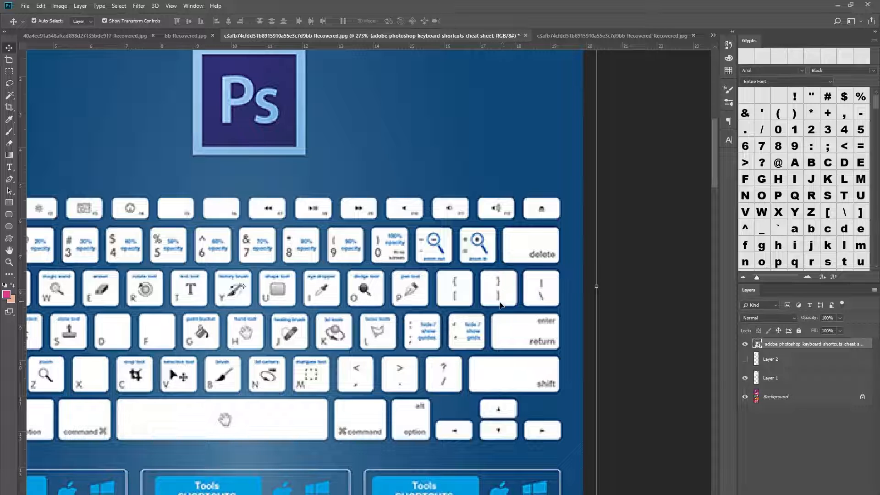
- Activate the Brush tool and add a new layer above the keyboard shortcuts cheat-sheet layer
{"action": "left_click", "coordinate": [9, 131]}
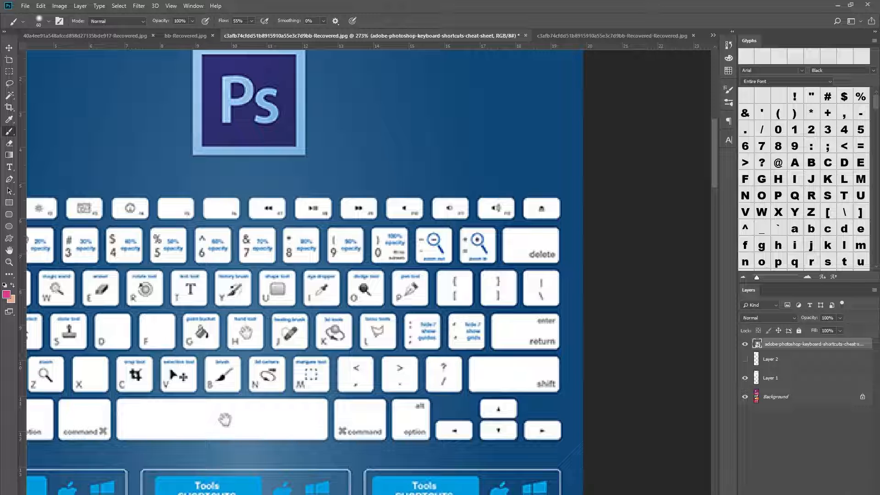
{"action": "key", "text": "ctrl+shift+alt+n"}
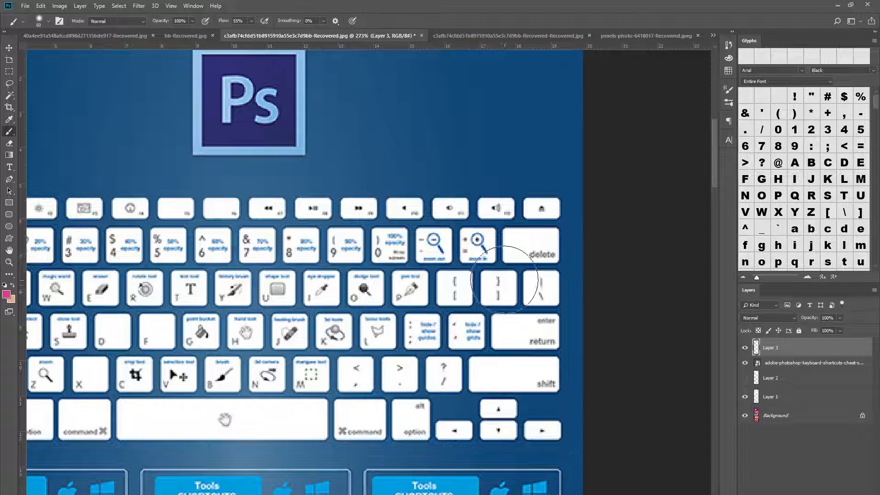
- Enlarge the brush step by step to 200 px
{"action": "key", "text": "bracketright"}
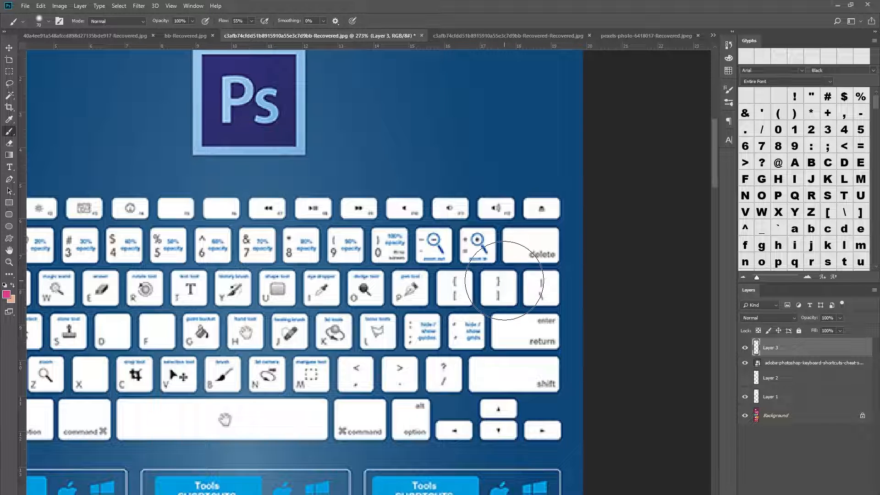
{"action": "key", "text": "bracketright"}
{"action": "key", "text": "bracketright"}
{"action": "key", "text": "bracketright"}
{"action": "key", "text": "bracketright"}
{"action": "key", "text": "bracketright"}
{"action": "key", "text": "bracketright"}
{"action": "key", "text": "bracketright"}
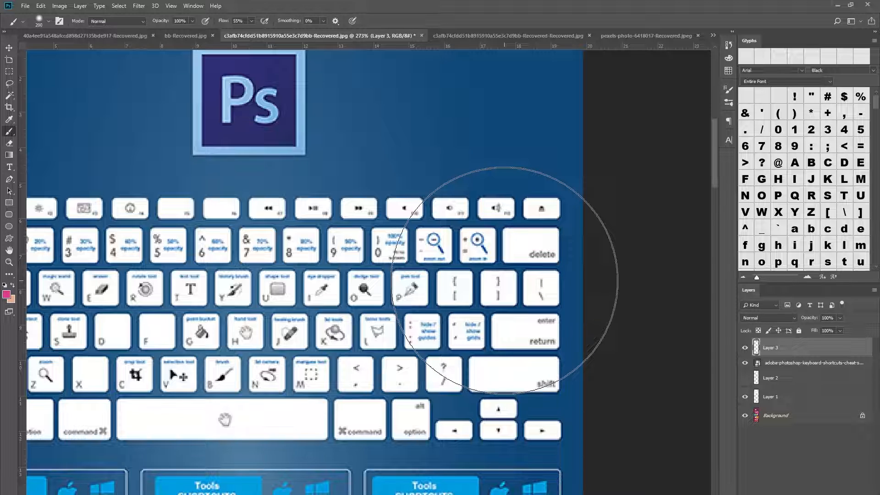
- Reduce the brush size step by step to 60 px
{"action": "key", "text": "bracketleft"}
{"action": "key", "text": "bracketleft"}
{"action": "key", "text": "bracketleft"}
{"action": "key", "text": "bracketleft"}
{"action": "key", "text": "bracketleft"}
{"action": "key", "text": "bracketleft"}
{"action": "key", "text": "bracketleft"}
{"action": "key", "text": "bracketleft"}
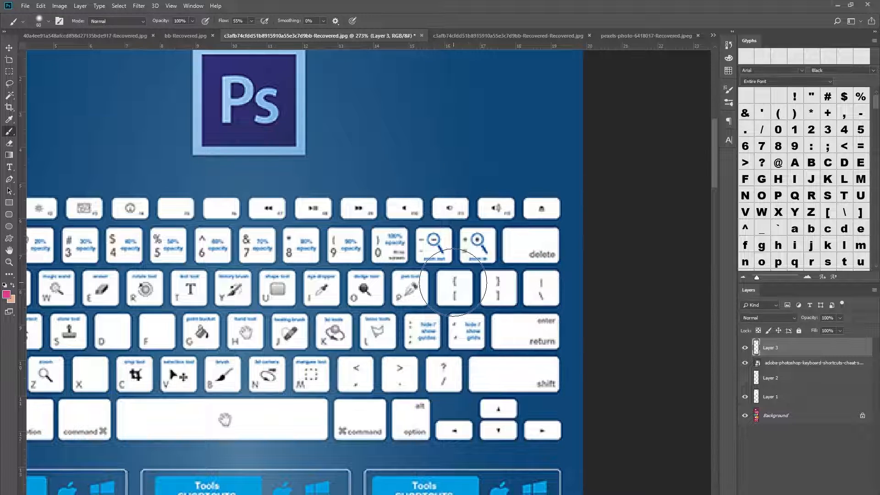
- Reduce the brush size further to 20 px
{"action": "key", "text": "bracketleft"}
{"action": "key", "text": "bracketleft"}
{"action": "key", "text": "bracketleft"}
{"action": "key", "text": "bracketleft"}
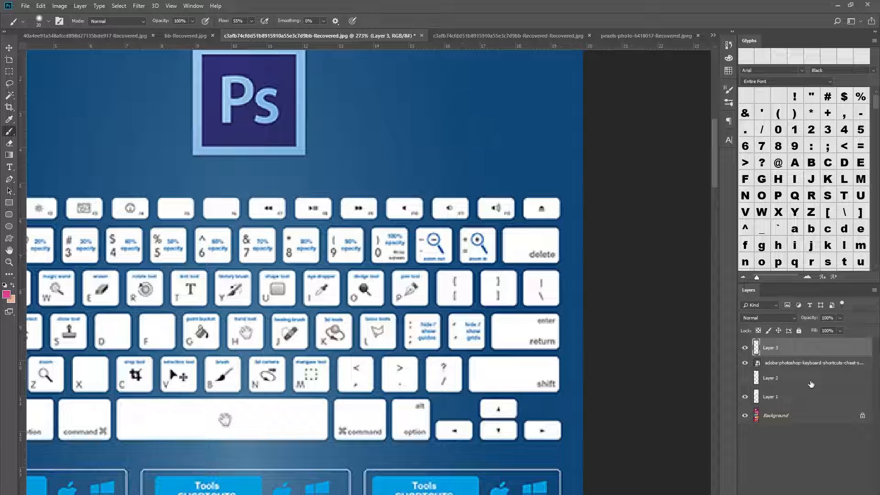
- Hide Layer 3, the keyboard shortcuts cheat-sheet layer and Layer 1 so only the Background layer shows
{"action": "left_click", "coordinate": [746, 352]}
{"action": "left_click", "coordinate": [744, 363]}
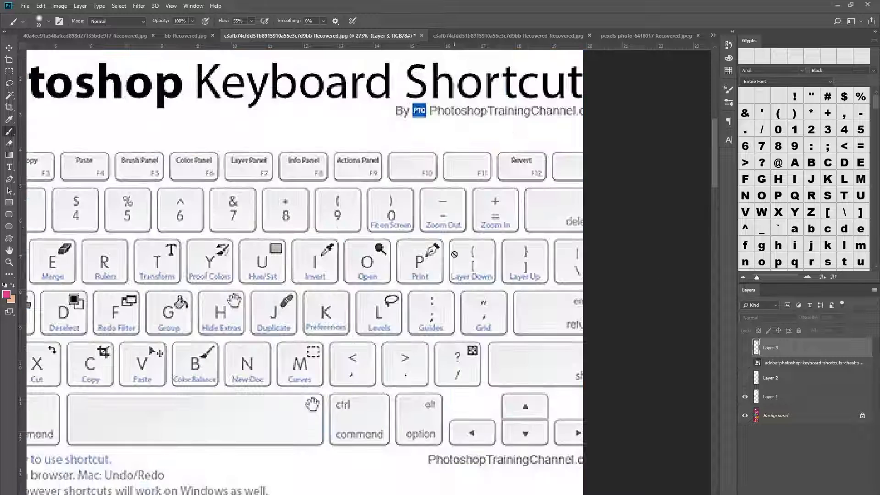
{"action": "left_click", "coordinate": [745, 398]}
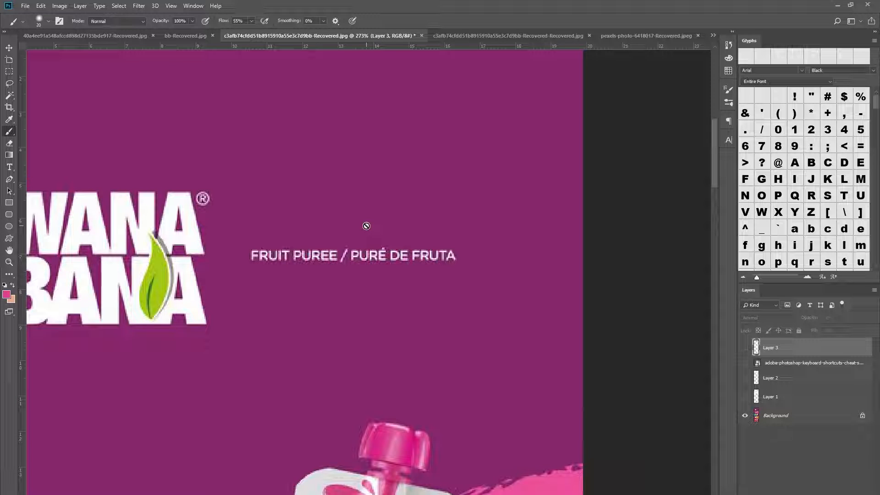
- Zoom the product image repeatedly in and out around the Guava and Soursop sections
{"action": "scroll", "coordinate": [367, 226], "scroll_direction": "down", "scroll_amount": 8}
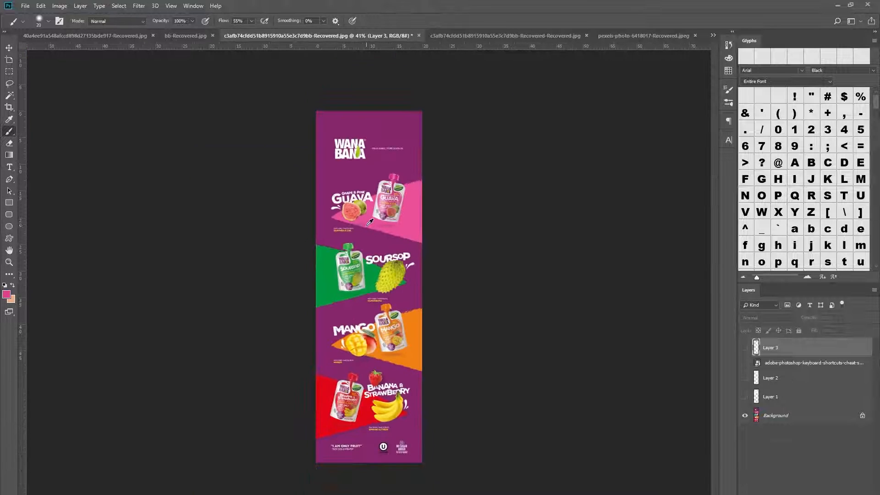
{"action": "scroll", "coordinate": [370, 222], "scroll_direction": "down", "scroll_amount": 2}
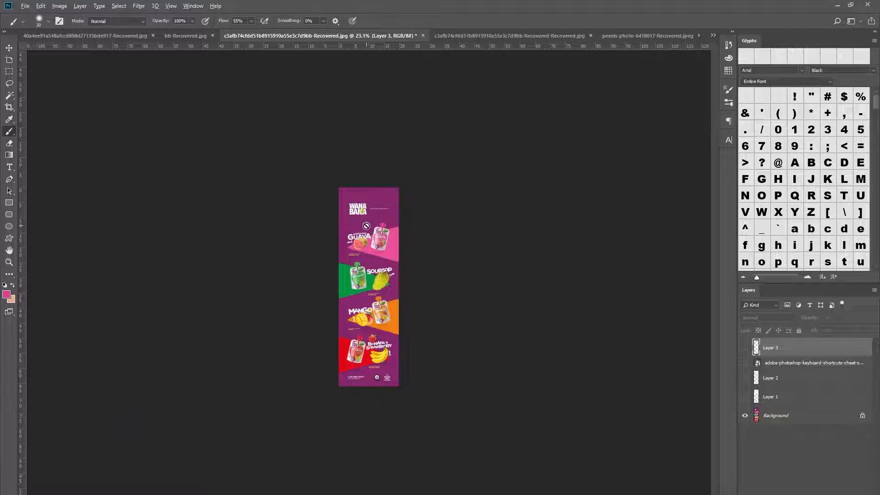
{"action": "scroll", "coordinate": [370, 223], "scroll_direction": "up", "scroll_amount": 6}
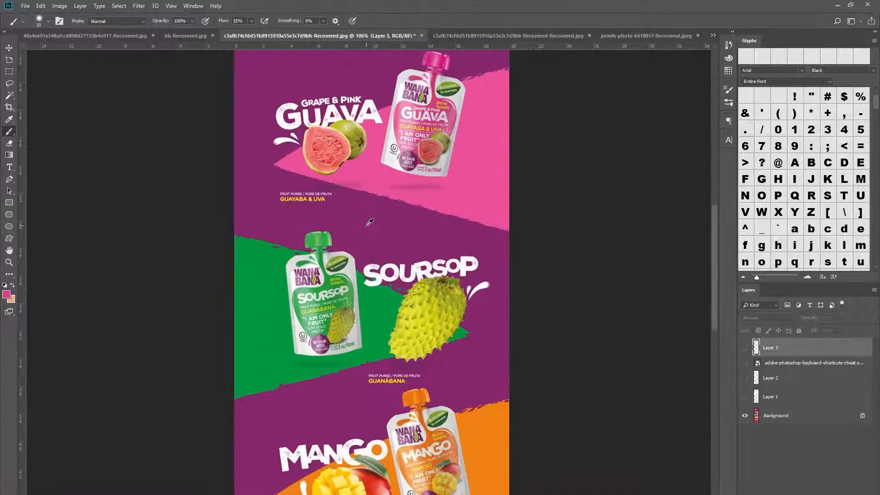
{"action": "scroll", "coordinate": [370, 222], "scroll_direction": "down", "scroll_amount": 2}
{"action": "scroll", "coordinate": [369, 222], "scroll_direction": "up", "scroll_amount": 9}
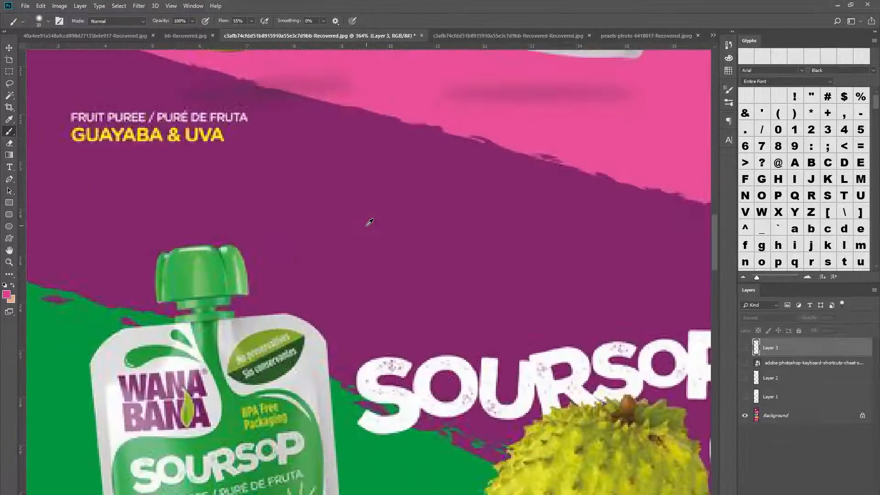
{"action": "scroll", "coordinate": [369, 223], "scroll_direction": "down", "scroll_amount": 2}
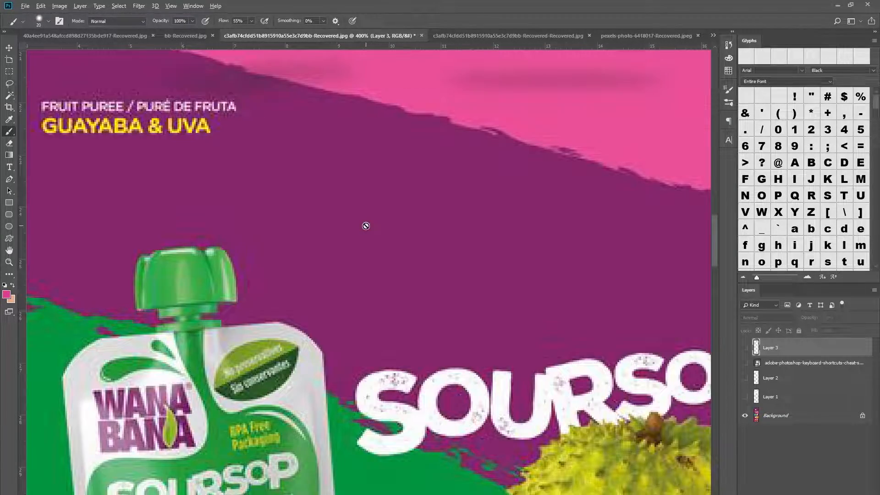
{"action": "scroll", "coordinate": [366, 226], "scroll_direction": "down", "scroll_amount": 2}
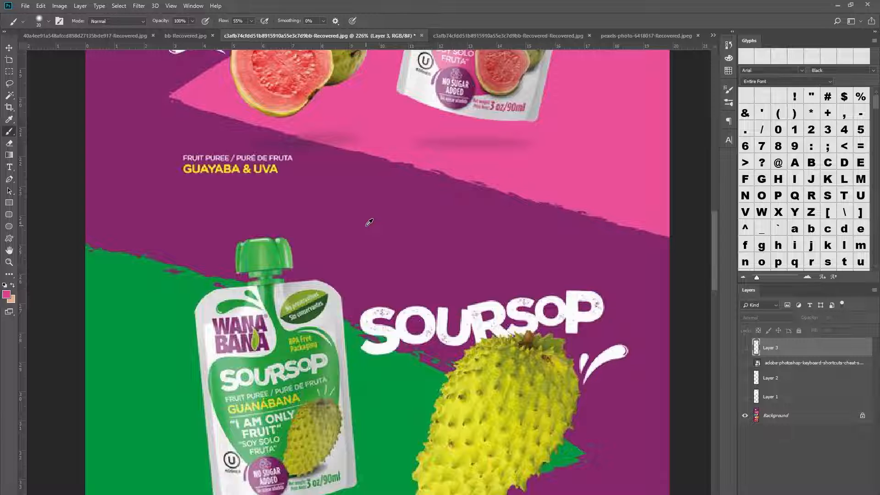
{"action": "scroll", "coordinate": [369, 222], "scroll_direction": "down", "scroll_amount": 2}
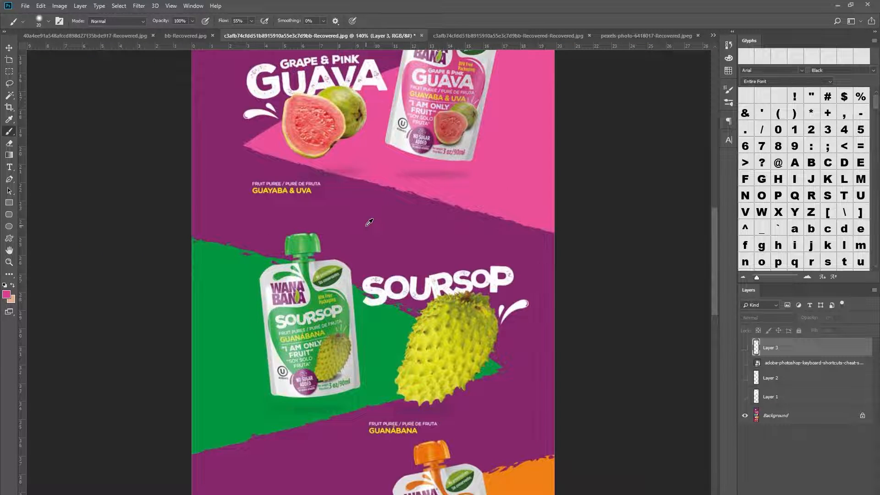
{"action": "scroll", "coordinate": [370, 222], "scroll_direction": "down", "scroll_amount": 2}
{"action": "scroll", "coordinate": [370, 223], "scroll_direction": "up", "scroll_amount": 3}
{"action": "scroll", "coordinate": [366, 225], "scroll_direction": "up", "scroll_amount": 2}
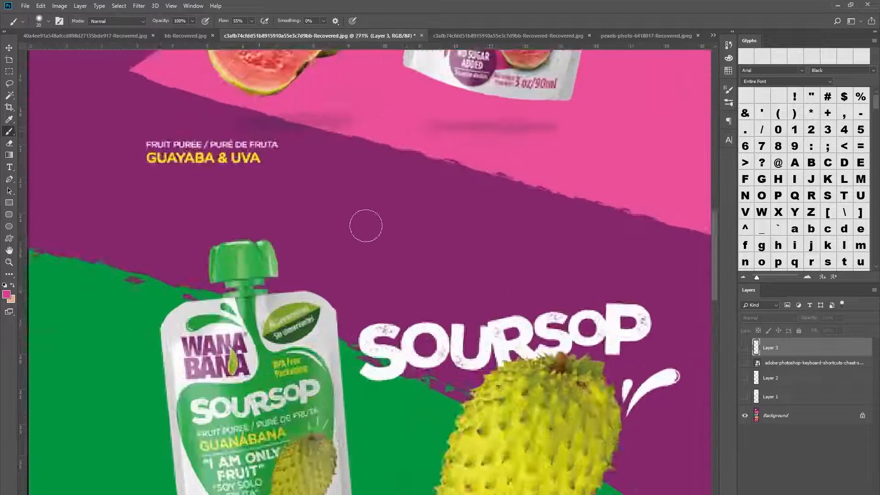
{"action": "scroll", "coordinate": [369, 222], "scroll_direction": "down", "scroll_amount": 3}
{"action": "scroll", "coordinate": [369, 222], "scroll_direction": "down", "scroll_amount": 2}
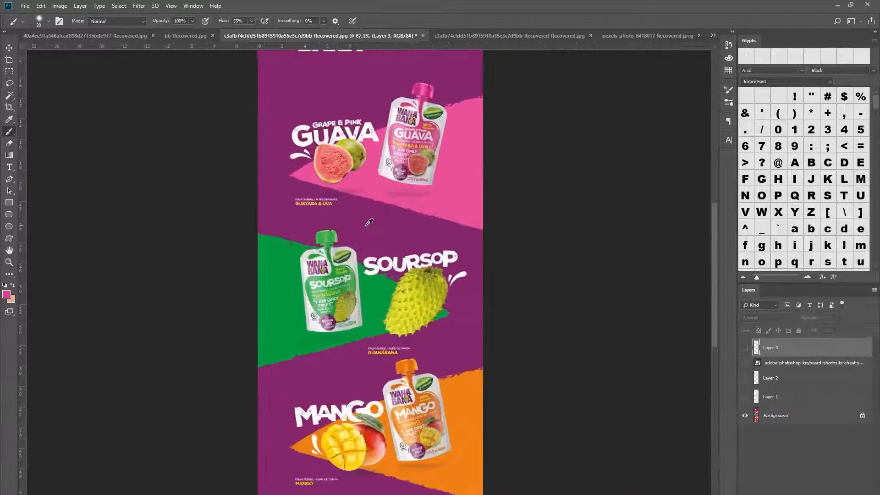
{"action": "scroll", "coordinate": [370, 223], "scroll_direction": "up", "scroll_amount": 6}
{"action": "scroll", "coordinate": [369, 222], "scroll_direction": "down", "scroll_amount": 1}
{"action": "scroll", "coordinate": [369, 222], "scroll_direction": "down", "scroll_amount": 6}
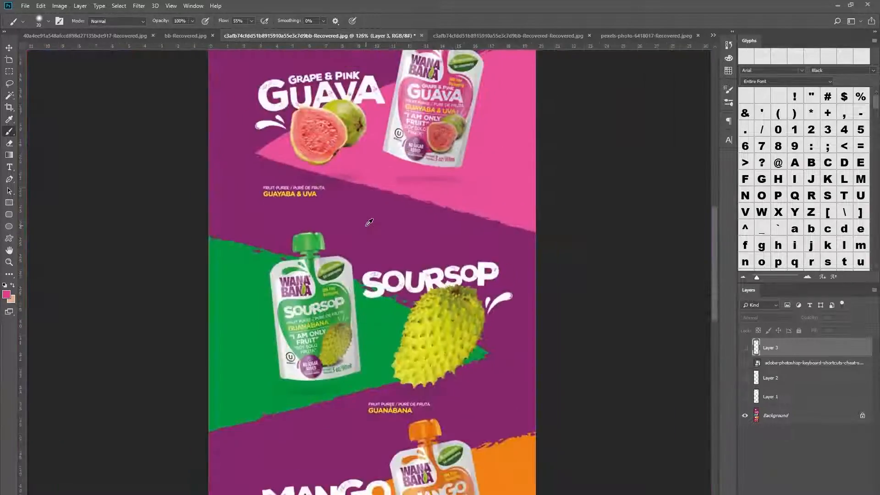
{"action": "scroll", "coordinate": [366, 221], "scroll_direction": "up", "scroll_amount": 5}
- Scroll the canvas vertically back and forth between the logo and the bottom of the product image
{"action": "scroll", "coordinate": [366, 221], "scroll_direction": "down", "scroll_amount": 8}
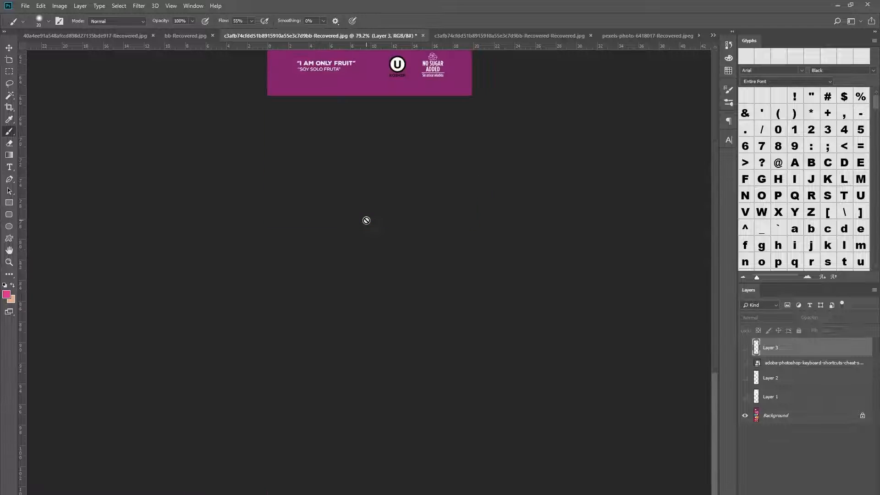
{"action": "scroll", "coordinate": [366, 220], "scroll_direction": "up", "scroll_amount": 8}
{"action": "scroll", "coordinate": [366, 220], "scroll_direction": "down", "scroll_amount": 8}
{"action": "scroll", "coordinate": [366, 221], "scroll_direction": "up", "scroll_amount": 8}
{"action": "scroll", "coordinate": [366, 220], "scroll_direction": "down", "scroll_amount": 8}
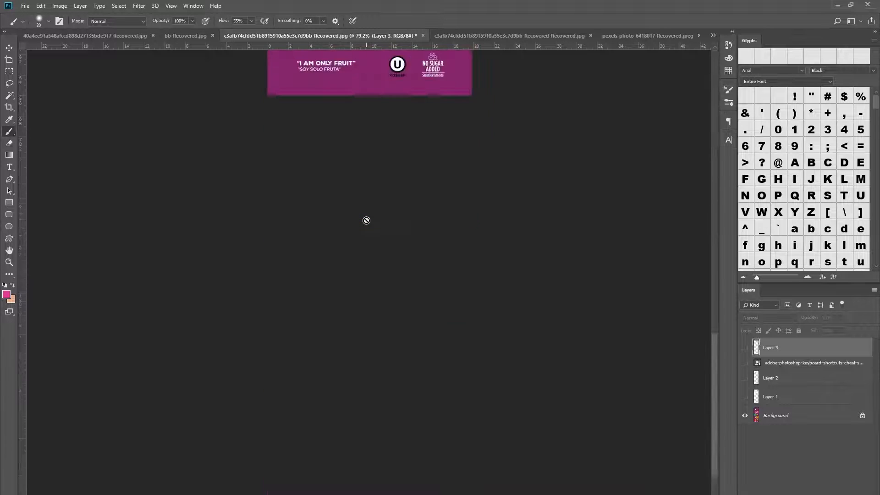
{"action": "scroll", "coordinate": [367, 220], "scroll_direction": "up", "scroll_amount": 8}
{"action": "scroll", "coordinate": [366, 220], "scroll_direction": "down", "scroll_amount": 8}
{"action": "scroll", "coordinate": [366, 221], "scroll_direction": "up", "scroll_amount": 8}
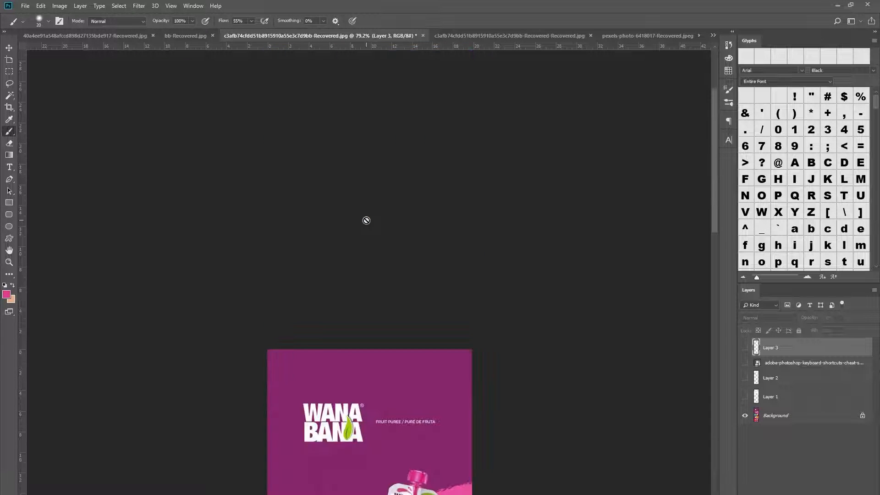
{"action": "scroll", "coordinate": [366, 221], "scroll_direction": "down", "scroll_amount": 8}
{"action": "scroll", "coordinate": [367, 221], "scroll_direction": "up", "scroll_amount": 8}
{"action": "scroll", "coordinate": [366, 220], "scroll_direction": "down", "scroll_amount": 8}
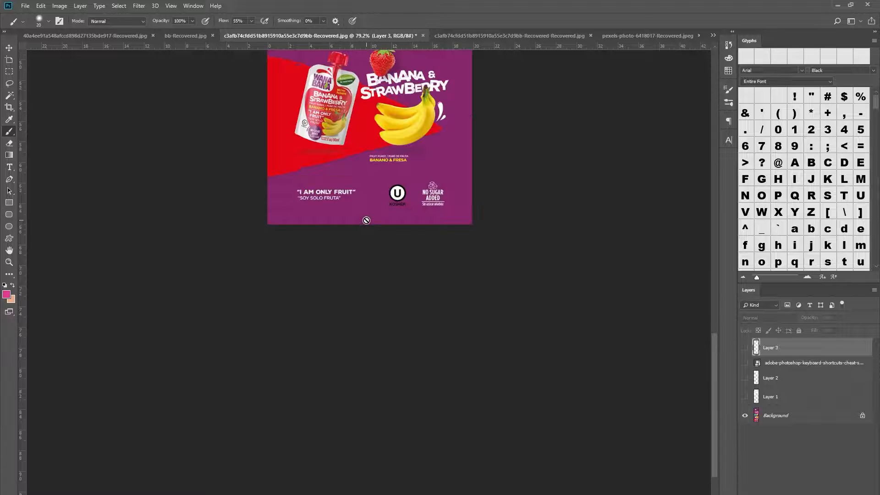
- Scroll the canvas sideways in both directions, then bring the Soursop section back into close view
{"action": "scroll", "coordinate": [367, 220], "scroll_direction": "right", "scroll_amount": 1}
{"action": "scroll", "coordinate": [366, 220], "scroll_direction": "left", "scroll_amount": 5}
{"action": "scroll", "coordinate": [366, 220], "scroll_direction": "right", "scroll_amount": 5}
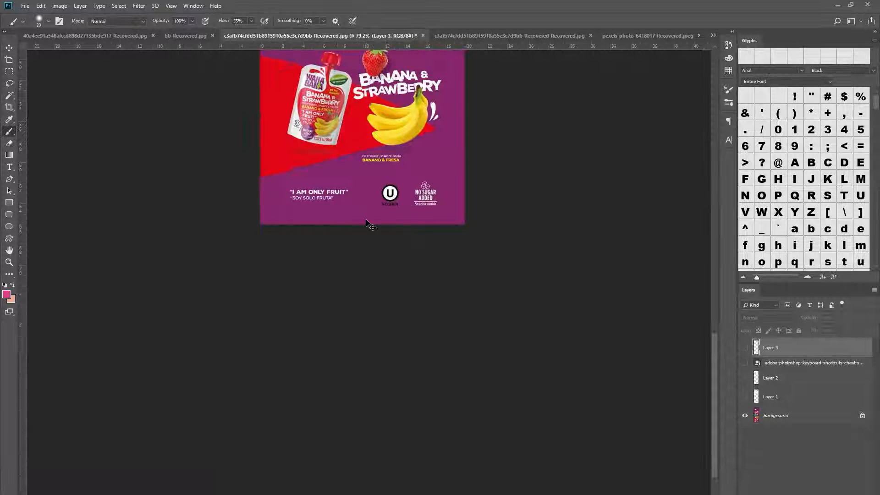
{"action": "scroll", "coordinate": [366, 221], "scroll_direction": "left", "scroll_amount": 2}
{"action": "scroll", "coordinate": [366, 220], "scroll_direction": "right", "scroll_amount": 1}
{"action": "scroll", "coordinate": [367, 221], "scroll_direction": "left", "scroll_amount": 1}
{"action": "scroll", "coordinate": [366, 221], "scroll_direction": "right", "scroll_amount": 2}
{"action": "scroll", "coordinate": [366, 221], "scroll_direction": "left", "scroll_amount": 3}
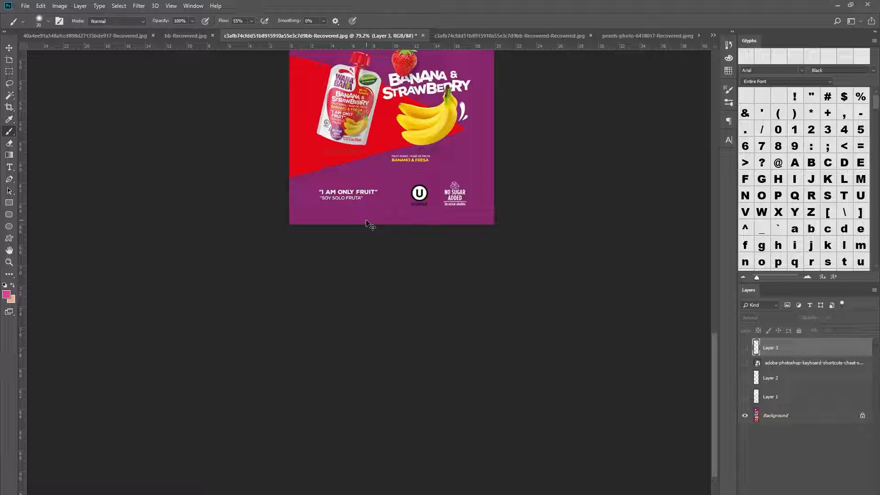
{"action": "scroll", "coordinate": [377, 148], "scroll_direction": "up", "scroll_amount": 7}
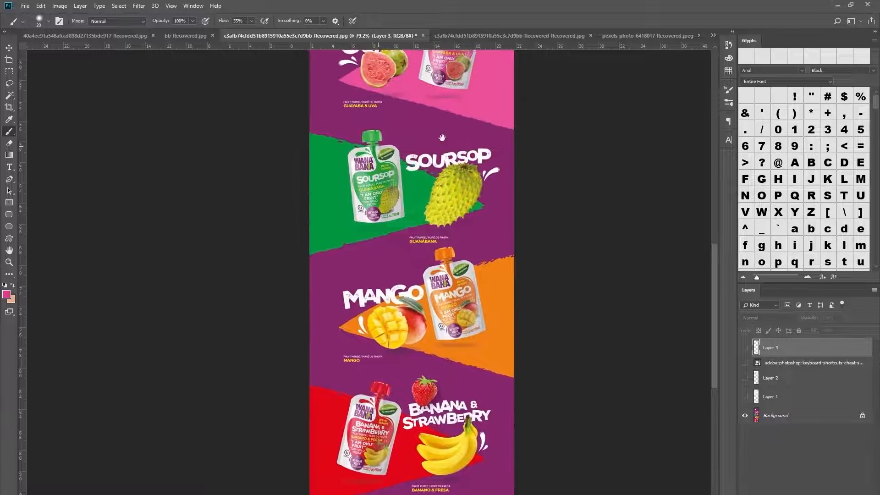
{"action": "scroll", "coordinate": [439, 122], "scroll_direction": "up", "scroll_amount": 5}
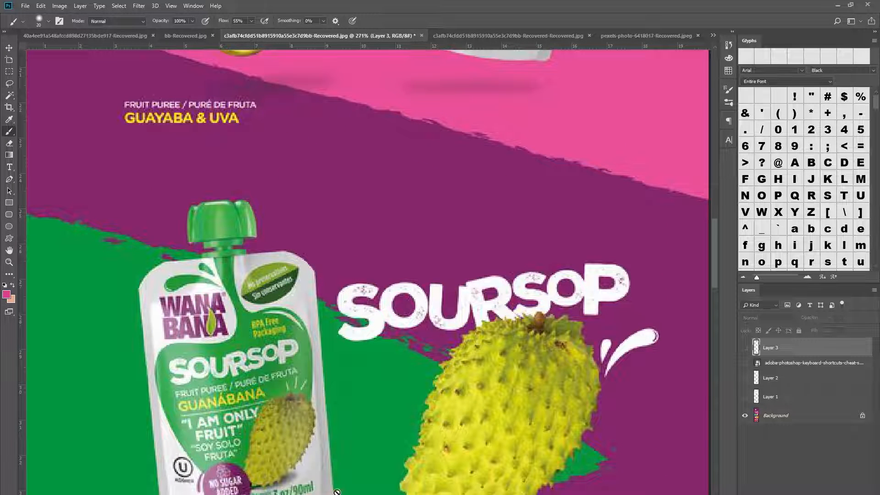
{"action": "mouse_move", "coordinate": [371, 494]}
{"action": "left_click", "coordinate": [385, 493]}
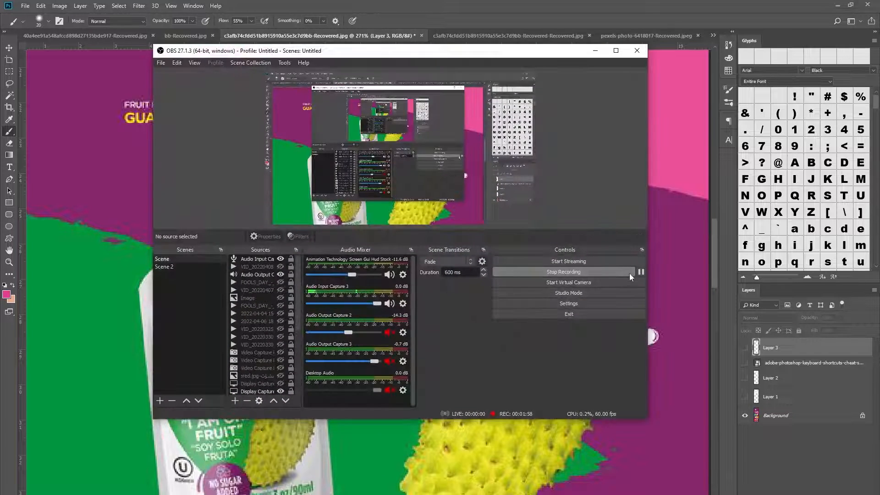
{"action": "left_click", "coordinate": [595, 50]}
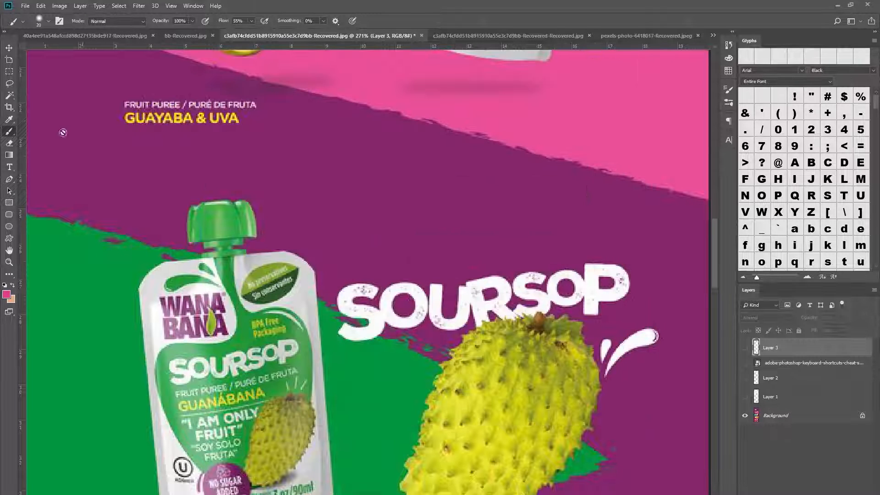
- Switch from the Brush tool to the Pencil tool and add a new layer above Layer 3
{"action": "right_click", "coordinate": [6, 134]}
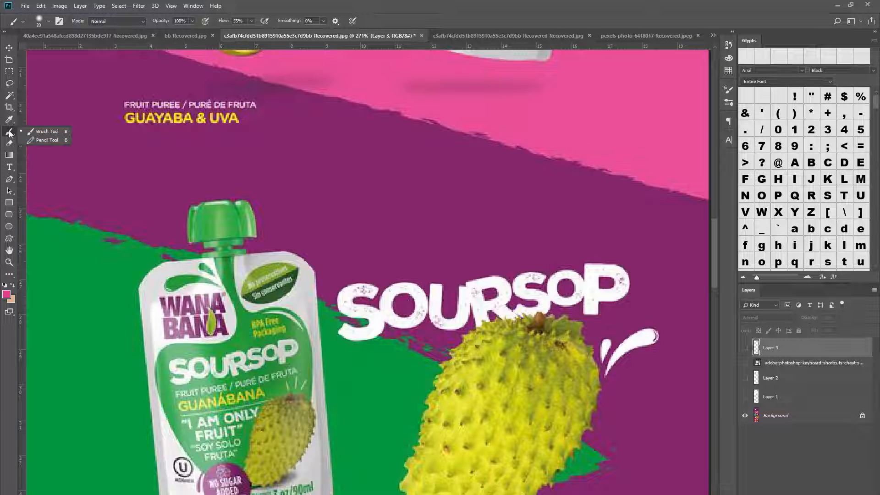
{"action": "left_click", "coordinate": [39, 142]}
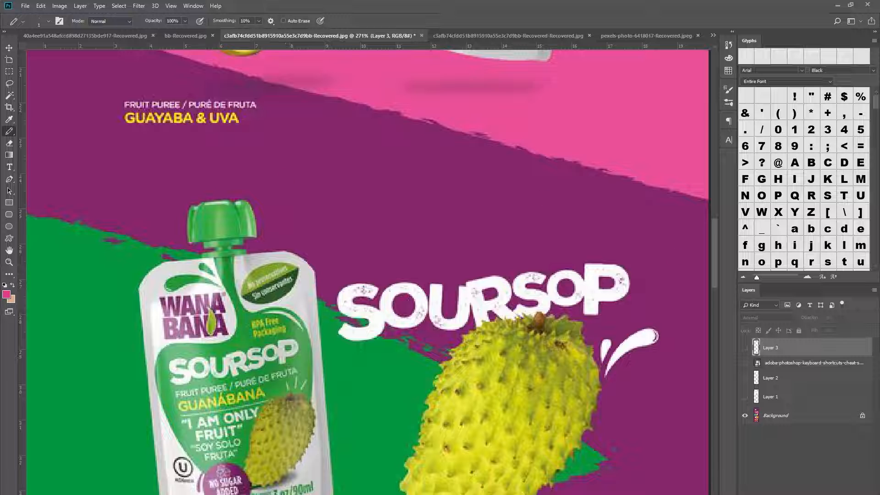
{"action": "key", "text": "ctrl+shift+alt+n"}
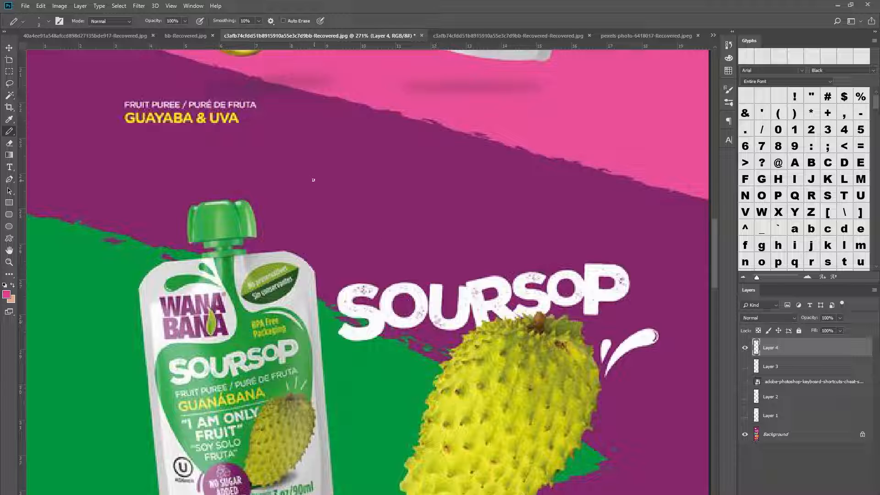
- Enlarge the Pencil tip step by step from its tiny size to a large round tip
{"action": "key", "text": "bracketright"}
{"action": "key", "text": "bracketright"}
{"action": "key", "text": "bracketright"}
{"action": "key", "text": "bracketright"}
{"action": "key", "text": "bracketright"}
{"action": "key", "text": "bracketright"}
{"action": "key", "text": "bracketright"}
{"action": "key", "text": "bracketright"}
{"action": "key", "text": "bracketright"}
{"action": "key", "text": "bracketright"}
{"action": "key", "text": "bracketright"}
{"action": "key", "text": "bracketright"}
{"action": "key", "text": "bracketright"}
{"action": "key", "text": "bracketright"}
{"action": "key", "text": "bracketright"}
{"action": "key", "text": "bracketright"}
{"action": "key", "text": "bracketright"}
- Shrink the Pencil tip step by step to 25 px, briefly enlarging it along the way
{"action": "key", "text": "bracketleft"}
{"action": "key", "text": "bracketleft"}
{"action": "key", "text": "bracketleft"}
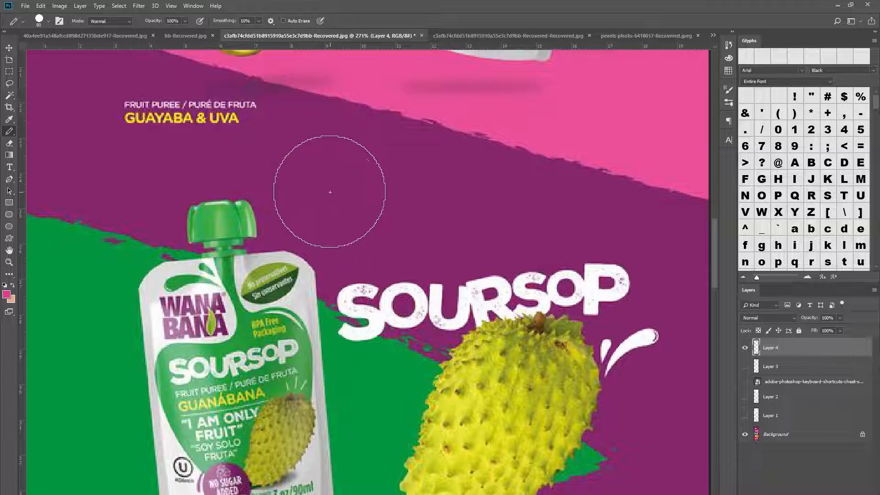
{"action": "key", "text": "bracketleft"}
{"action": "key", "text": "bracketleft"}
{"action": "key", "text": "bracketleft"}
{"action": "key", "text": "bracketleft"}
{"action": "key", "text": "bracketleft"}
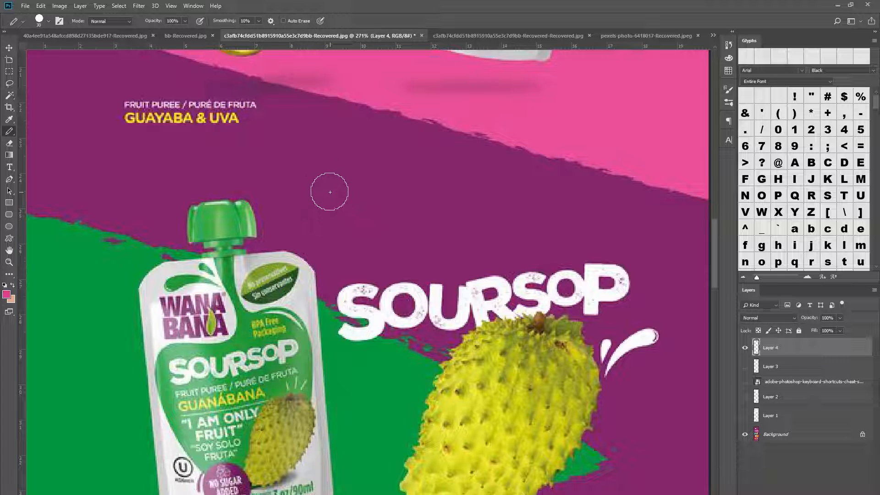
{"action": "key", "text": "bracketright"}
{"action": "key", "text": "bracketright"}
{"action": "key", "text": "bracketright"}
{"action": "key", "text": "bracketleft"}
{"action": "key", "text": "bracketleft"}
{"action": "key", "text": "bracketleft"}
{"action": "key", "text": "bracketleft"}
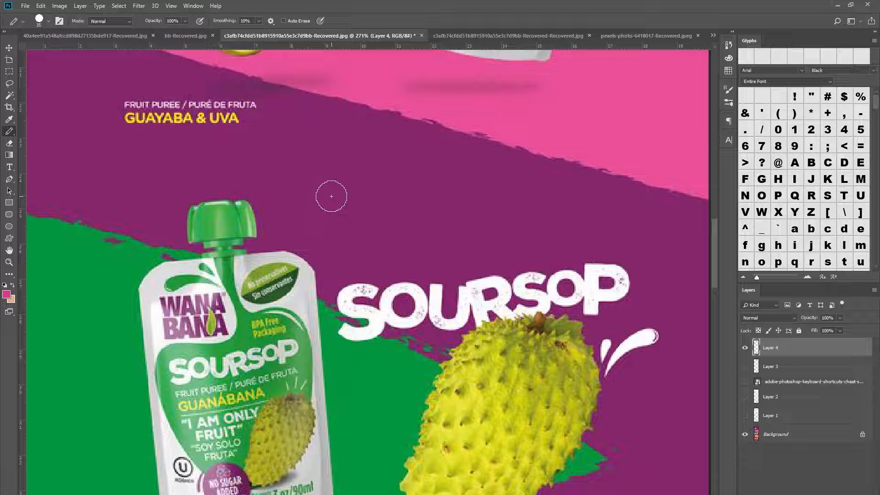
- Enlarge the Pencil tip step by step and settle on a size of 100 px
{"action": "key", "text": "bracketright"}
{"action": "key", "text": "bracketright"}
{"action": "key", "text": "bracketright"}
{"action": "key", "text": "bracketright"}
{"action": "key", "text": "bracketright"}
{"action": "key", "text": "bracketright"}
{"action": "key", "text": "bracketright"}
{"action": "key", "text": "bracketright"}
{"action": "key", "text": "bracketright"}
{"action": "key", "text": "bracketright"}
{"action": "key", "text": "bracketright"}
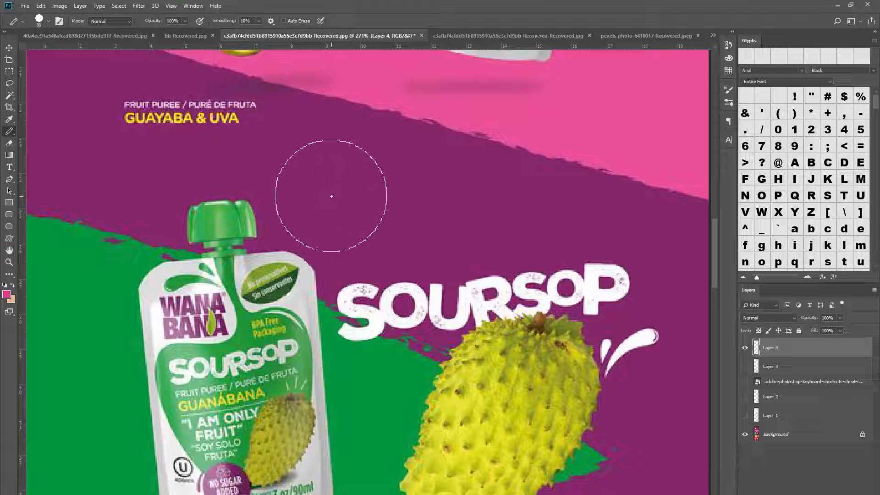
{"action": "key", "text": "bracketright"}
{"action": "key", "text": "bracketright"}
{"action": "key", "text": "bracketright"}
{"action": "key", "text": "bracketleft"}
{"action": "key", "text": "bracketleft"}
{"action": "key", "text": "bracketleft"}
{"action": "key", "text": "bracketleft"}
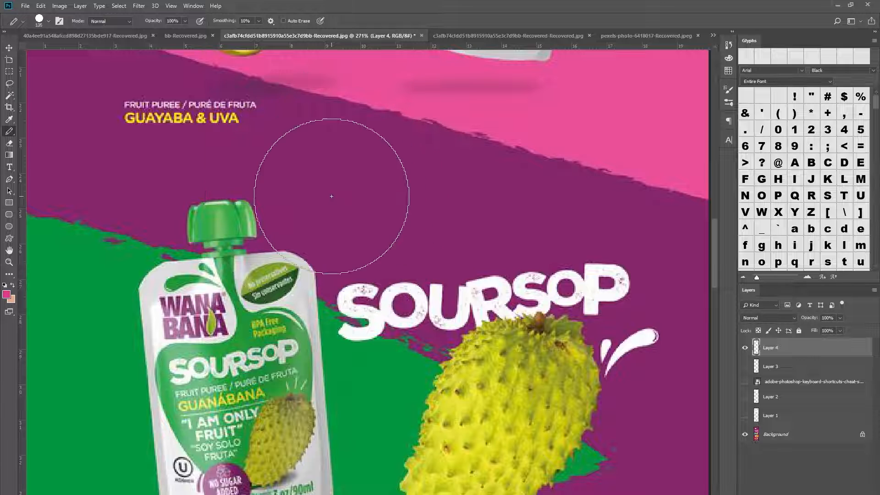
- Stamp three hard-edged pink dots with the Pencil across the purple band above the SOURSOP title
{"action": "left_click", "coordinate": [342, 205]}
{"action": "left_click", "coordinate": [419, 205]}
{"action": "left_click", "coordinate": [534, 222]}
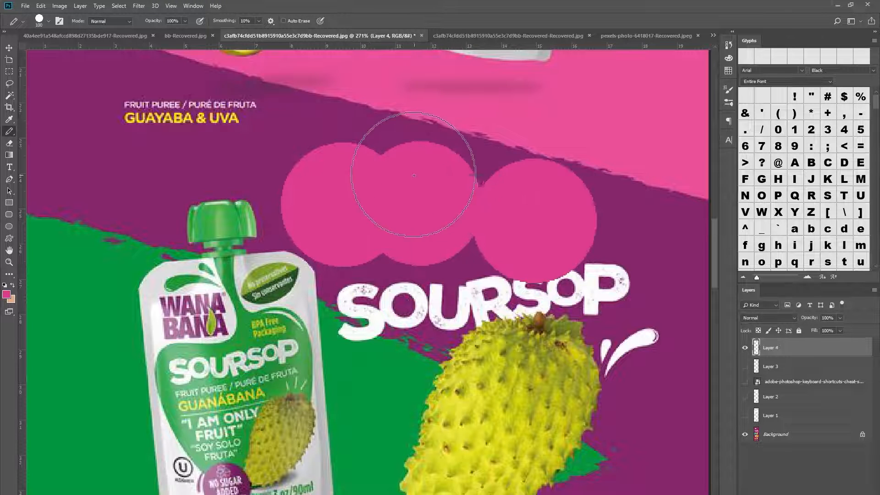
- Check the Pencil's tip settings, then stamp four more pink dots over the green cap, the pouch edge, the soursop fruit and the purple area beside it
{"action": "right_click", "coordinate": [418, 177]}
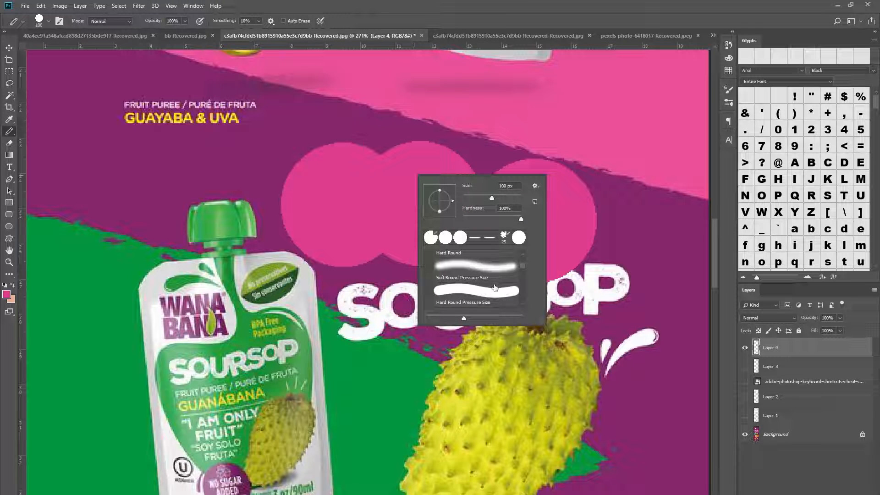
{"action": "left_click", "coordinate": [214, 198]}
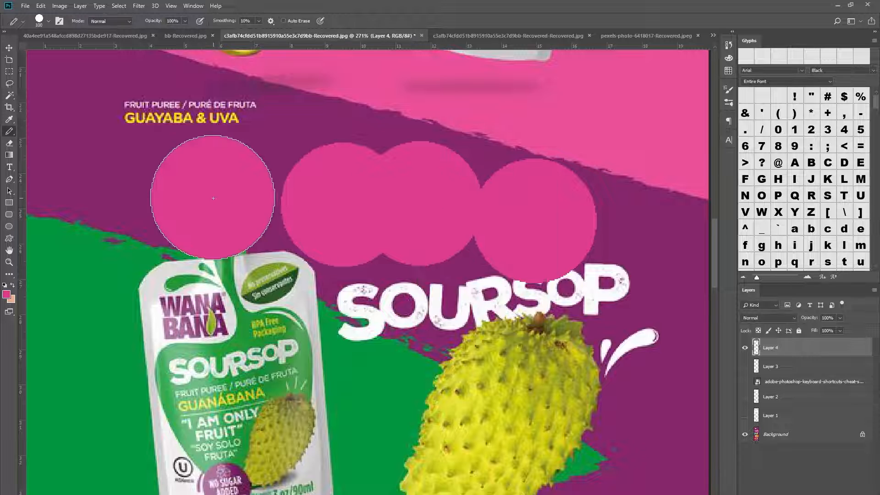
{"action": "left_click", "coordinate": [327, 365]}
{"action": "left_click", "coordinate": [450, 340]}
{"action": "left_click", "coordinate": [649, 407]}
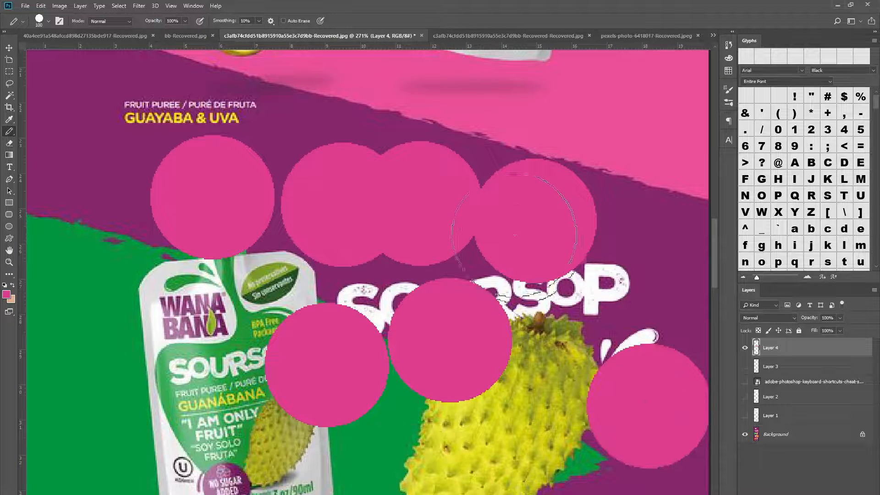
- Check the Pencil's tip settings, then stamp hard-edged pink dots over the soursop fruit and the purple area below and left of GUAYABA & UVA
{"action": "right_click", "coordinate": [313, 136]}
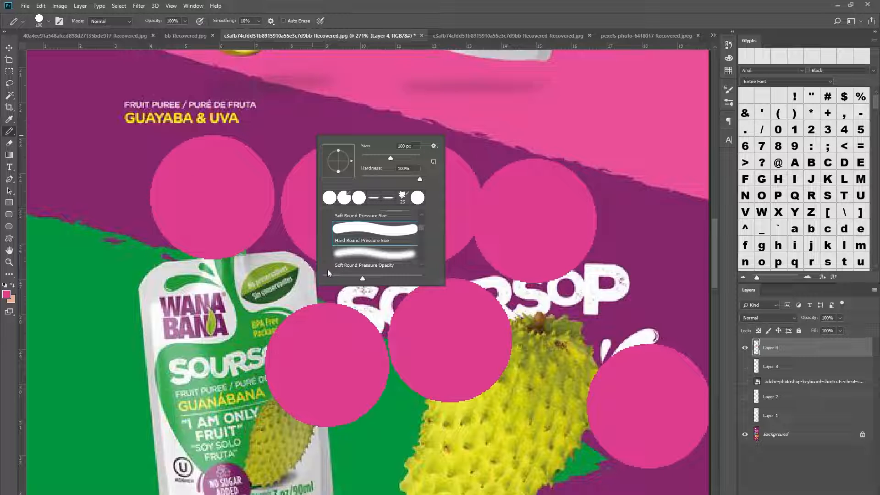
{"action": "left_click", "coordinate": [453, 359]}
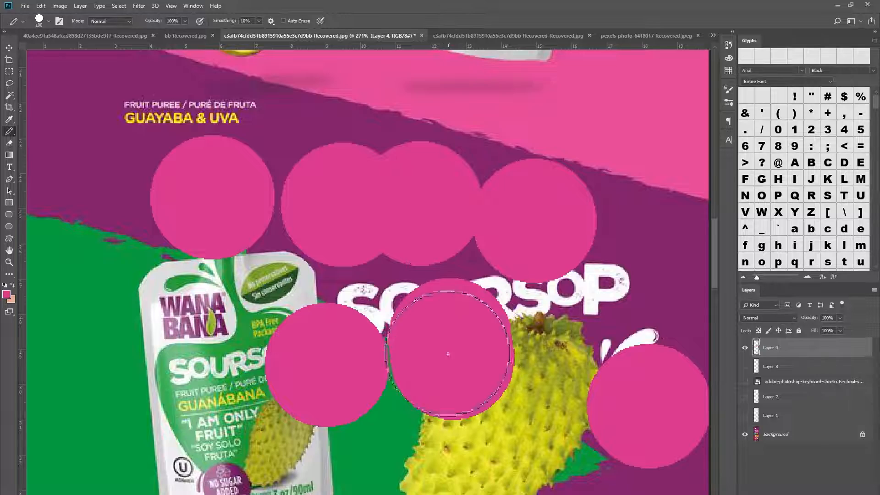
{"action": "scroll", "coordinate": [452, 317], "scroll_direction": "up", "scroll_amount": 5}
{"action": "scroll", "coordinate": [452, 313], "scroll_direction": "down", "scroll_amount": 4}
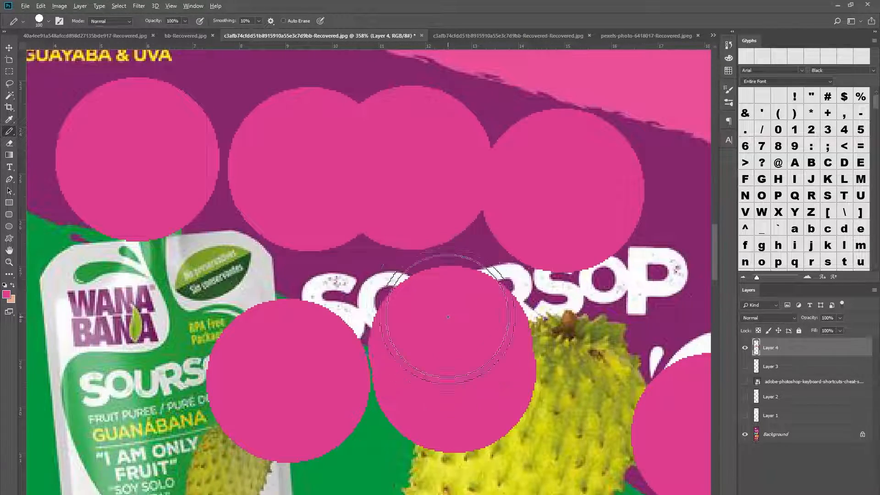
{"action": "scroll", "coordinate": [448, 316], "scroll_direction": "down", "scroll_amount": 2}
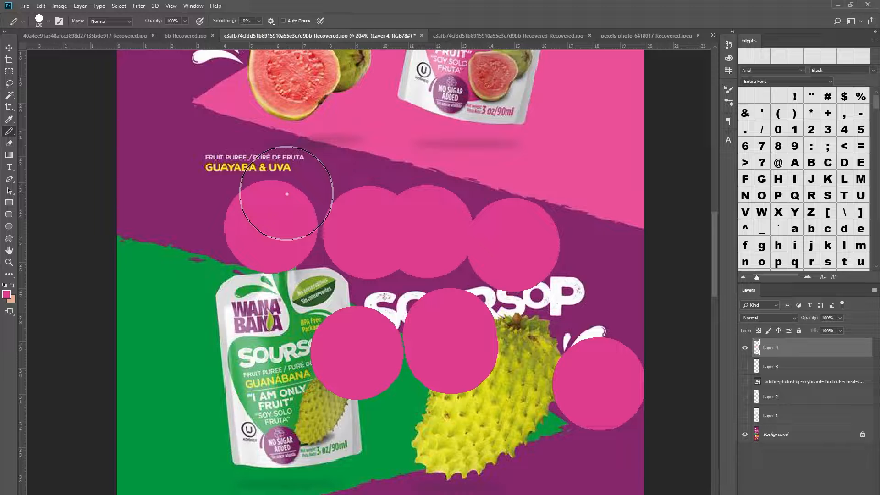
{"action": "scroll", "coordinate": [281, 190], "scroll_direction": "up", "scroll_amount": 2}
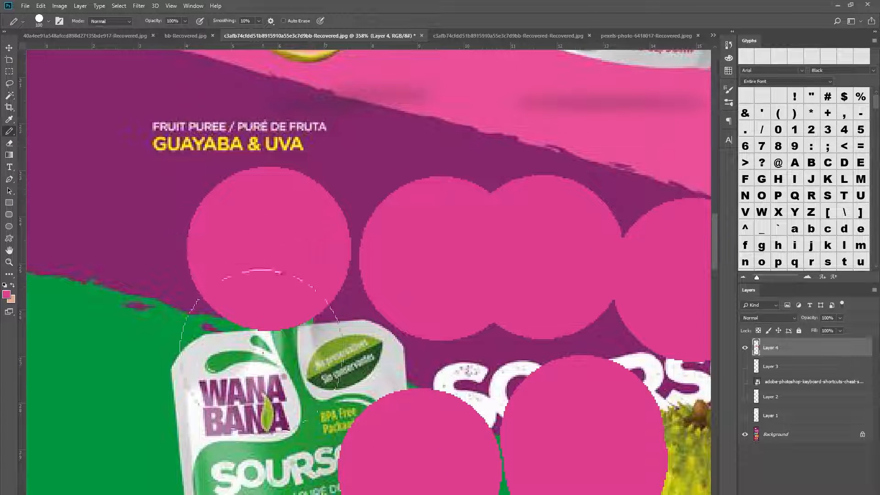
{"action": "left_click", "coordinate": [107, 238]}
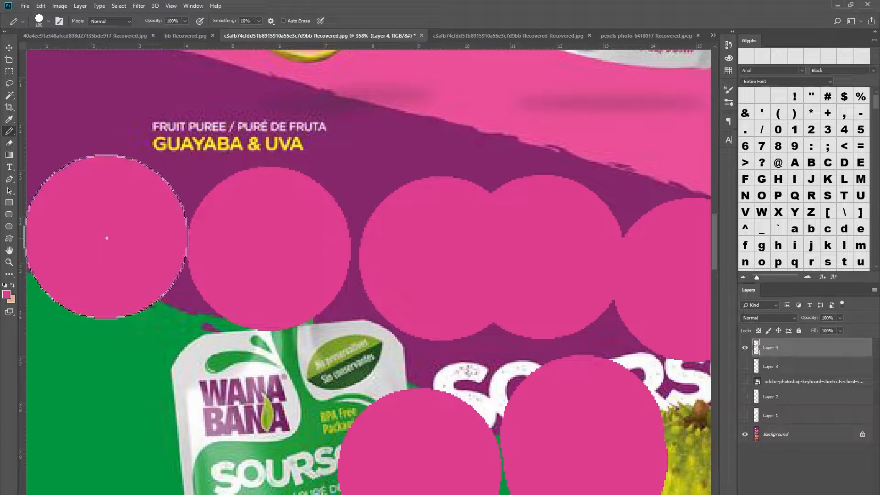
- Switch from the Pencil to the Brush tool and choose a hard round tip of 171 px with 100% hardness
{"action": "right_click", "coordinate": [237, 129]}
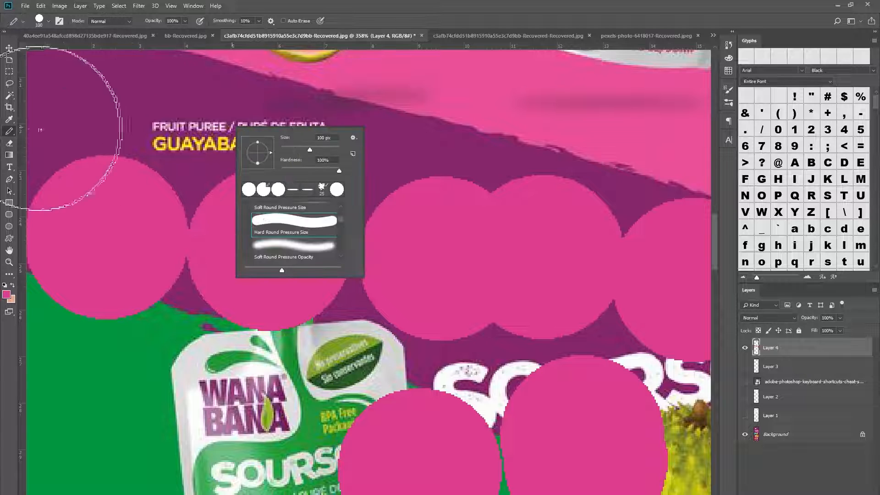
{"action": "right_click", "coordinate": [12, 136]}
{"action": "left_click", "coordinate": [26, 132]}
{"action": "right_click", "coordinate": [388, 168]}
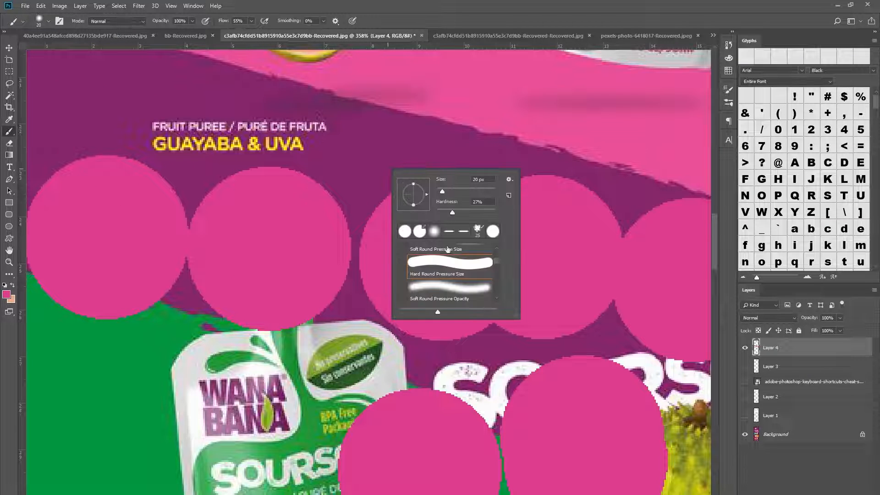
{"action": "left_click", "coordinate": [407, 228]}
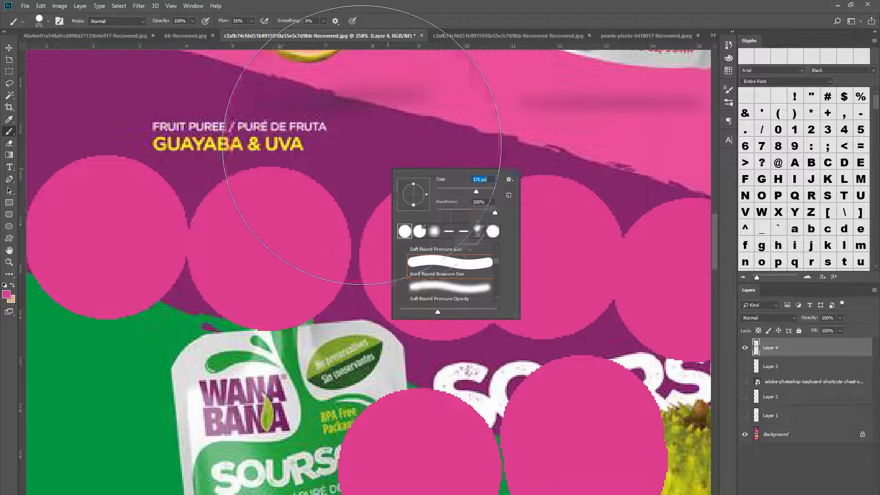
- Stamp a Brush dot at 55% flow over the GUAYABA & UVA text, then one at 100% flow over the soursop pouch
{"action": "left_click", "coordinate": [361, 151]}
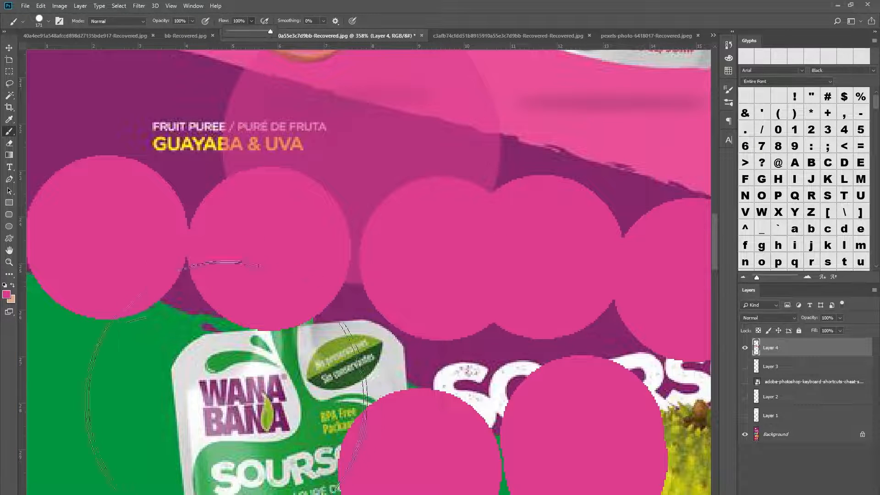
{"action": "left_click", "coordinate": [168, 454]}
{"action": "left_click_drag", "start_coordinate": [321, 327], "coordinate": [578, 190]}
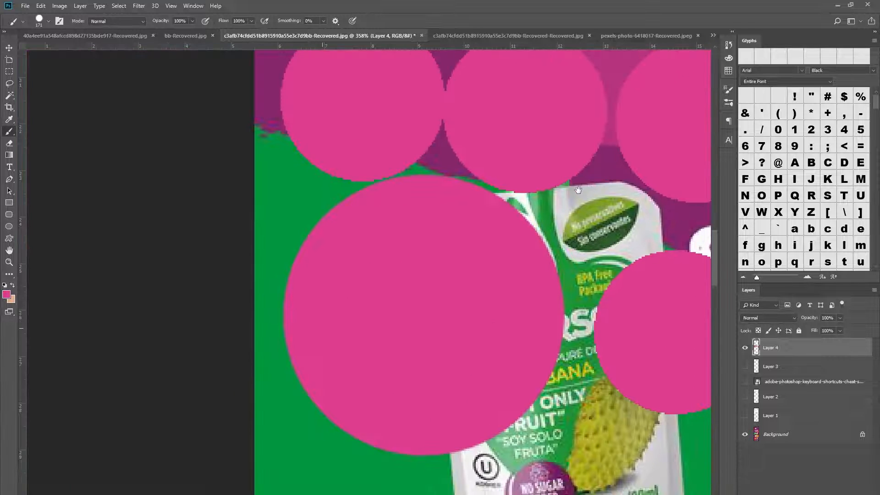
{"action": "left_click_drag", "start_coordinate": [532, 225], "coordinate": [400, 358]}
{"action": "mouse_move", "coordinate": [370, 226]}
{"action": "left_mouse_down"}
{"action": "mouse_move", "coordinate": [249, 298]}
{"action": "mouse_move", "coordinate": [241, 349]}
{"action": "left_mouse_up"}
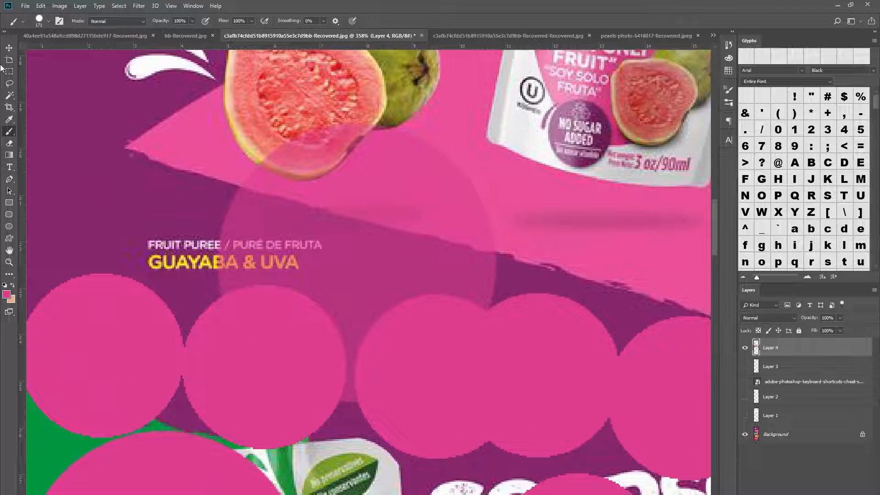
- Switch back to the Pencil and paint a thick, hard-edged pink stroke diagonally across the GUAYABA & UVA text to the SOURSOP title
{"action": "right_click", "coordinate": [9, 133]}
{"action": "left_click", "coordinate": [37, 137]}
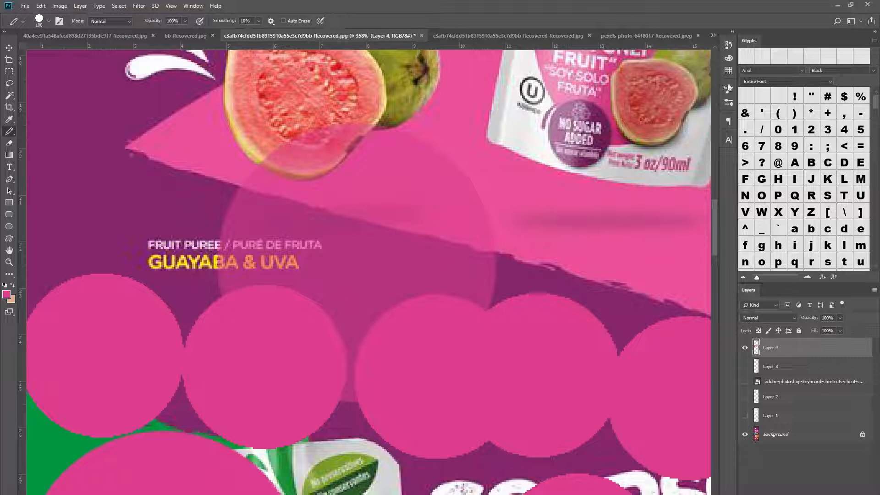
{"action": "left_click", "coordinate": [727, 103]}
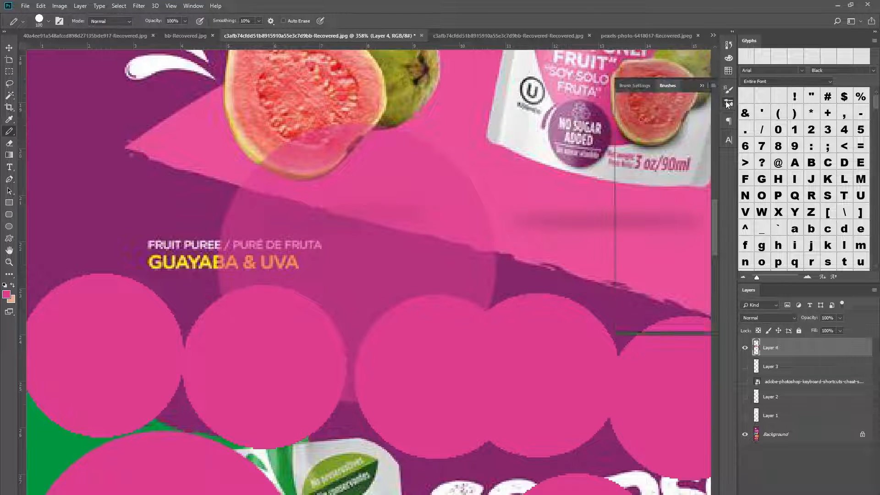
{"action": "left_click", "coordinate": [729, 91]}
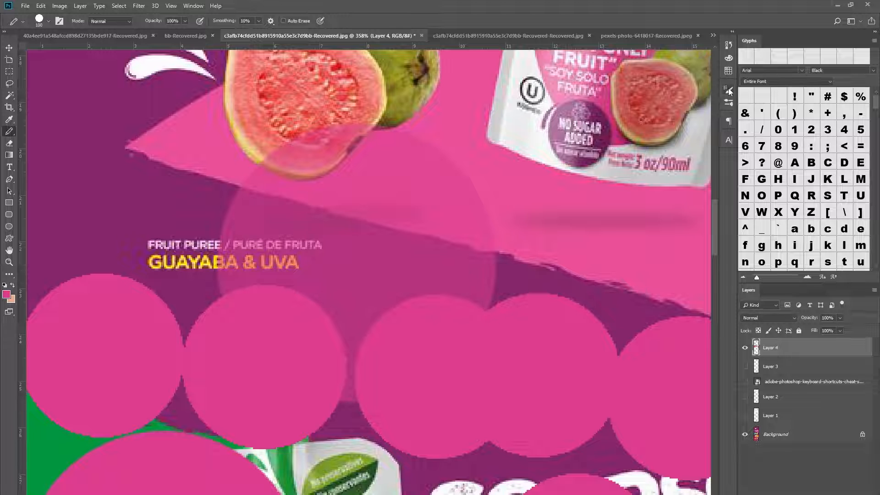
{"action": "mouse_move", "coordinate": [108, 151]}
{"action": "left_mouse_down"}
{"action": "mouse_move", "coordinate": [128, 154]}
{"action": "mouse_move", "coordinate": [184, 237]}
{"action": "mouse_move", "coordinate": [289, 299]}
{"action": "mouse_move", "coordinate": [359, 304]}
{"action": "mouse_move", "coordinate": [555, 291]}
{"action": "mouse_move", "coordinate": [602, 325]}
{"action": "mouse_move", "coordinate": [558, 391]}
{"action": "mouse_move", "coordinate": [543, 490]}
{"action": "left_mouse_up"}
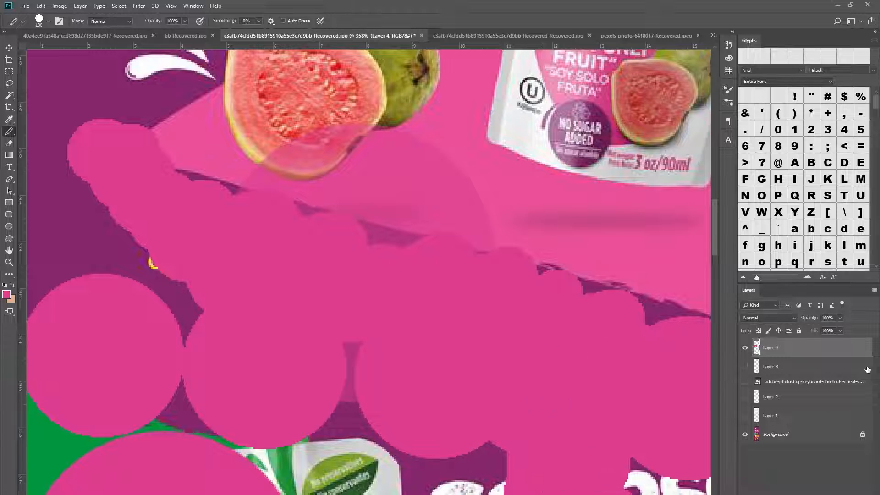